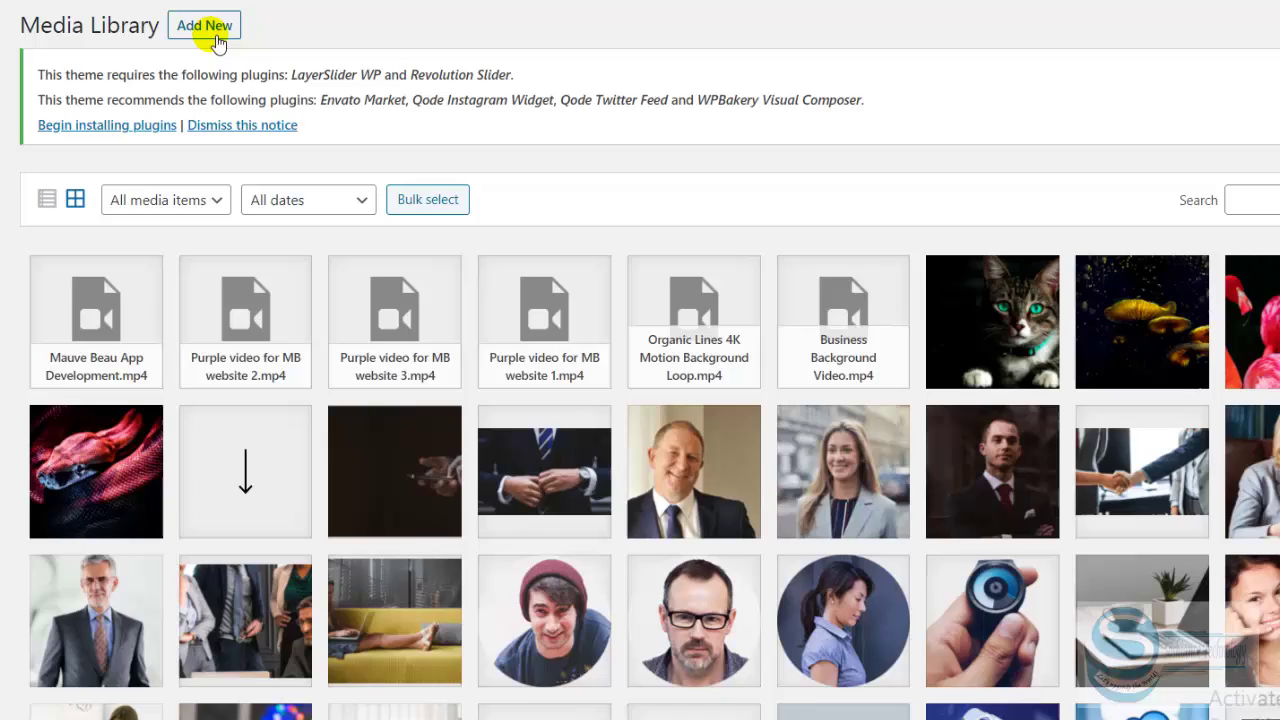
Show the Media Library's Add New upload area, which notes a 256 MB maximum file size.
{"action": "left_click", "coordinate": [246, 95]}
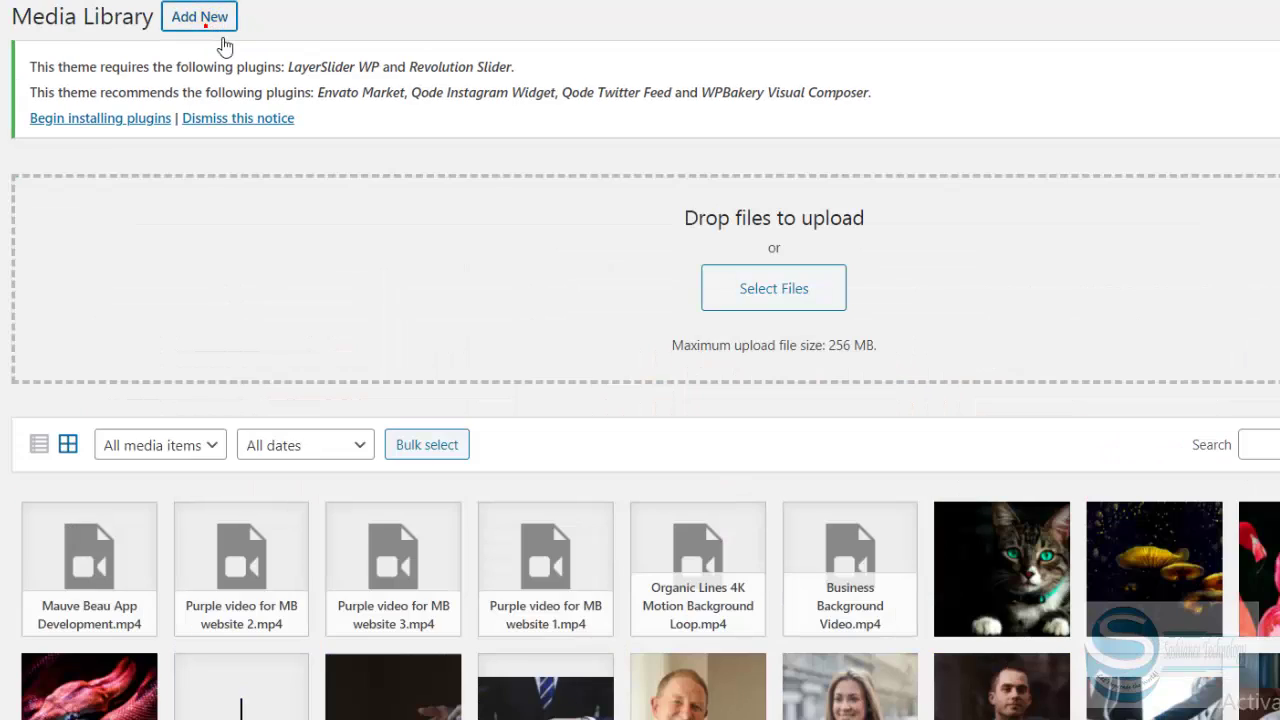
Pick Mauve Beau Mobile Applications video.mp4 from the Desktop and confirm its size is 197 MB.
{"action": "left_click", "coordinate": [795, 296]}
{"action": "left_click", "coordinate": [545, 260]}
{"action": "left_click", "coordinate": [815, 330]}
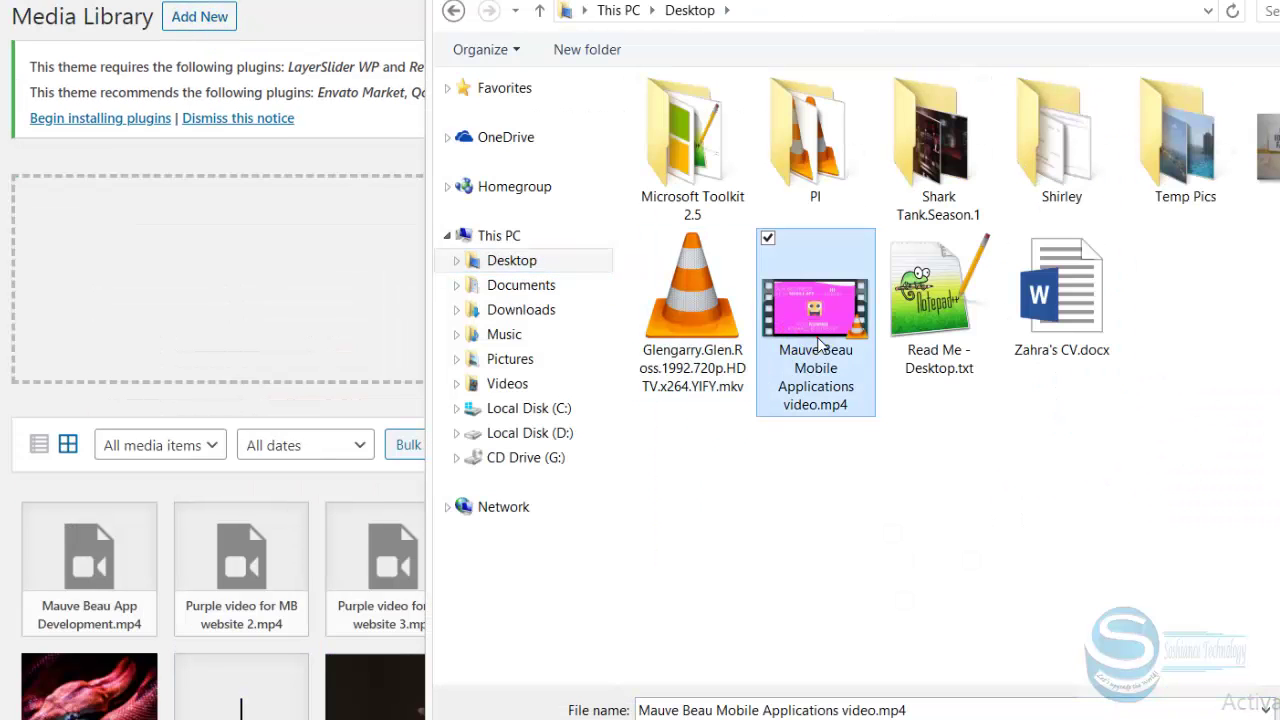
{"action": "right_click", "coordinate": [815, 388]}
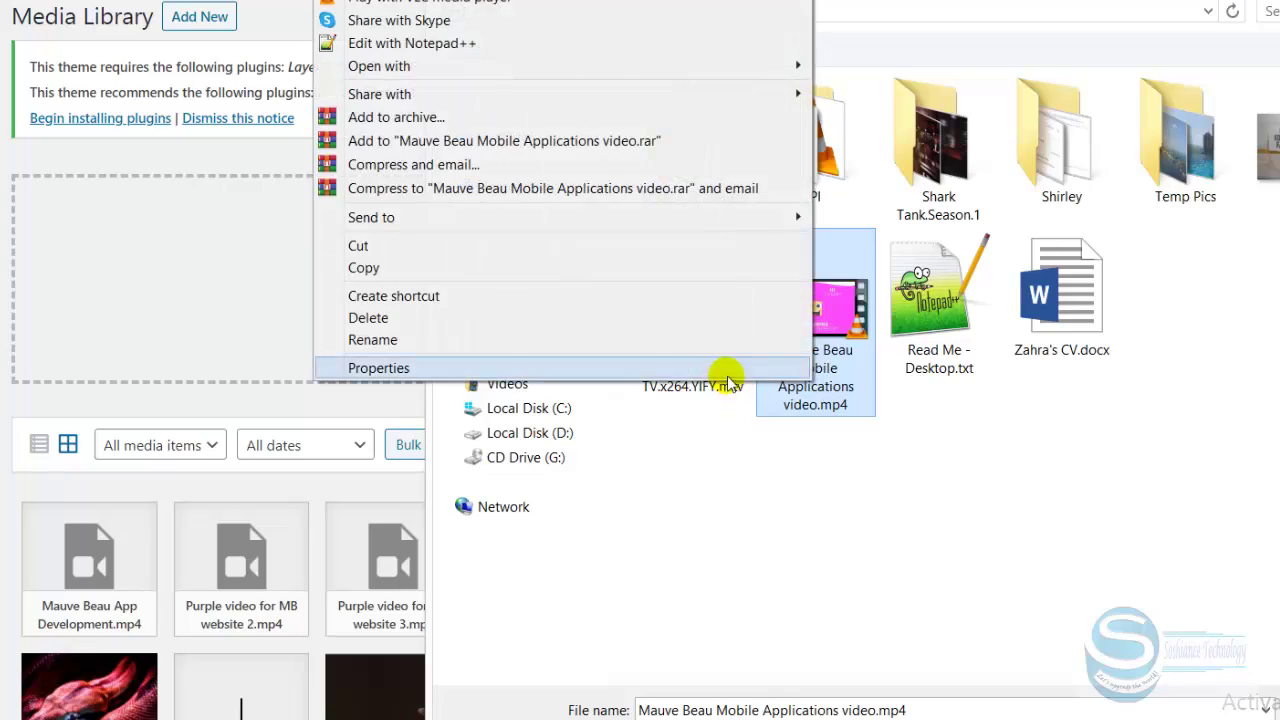
{"action": "left_click", "coordinate": [729, 371]}
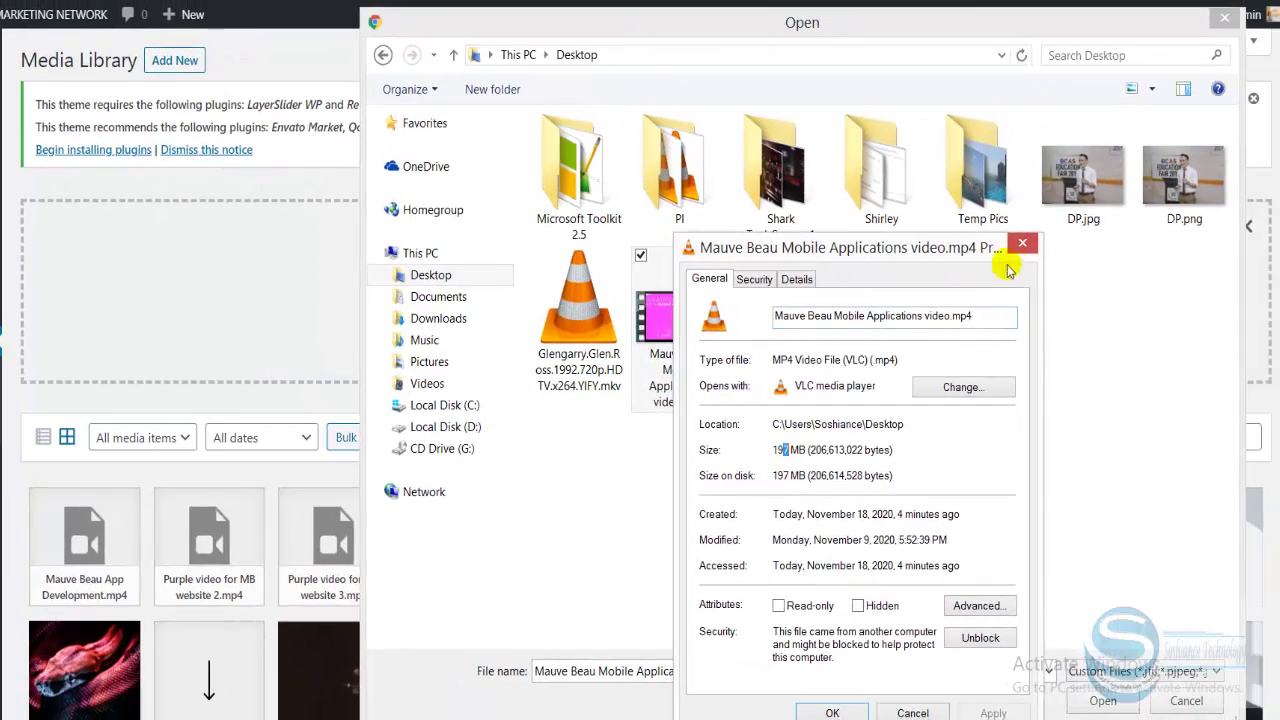
{"action": "left_click", "coordinate": [1205, 227]}
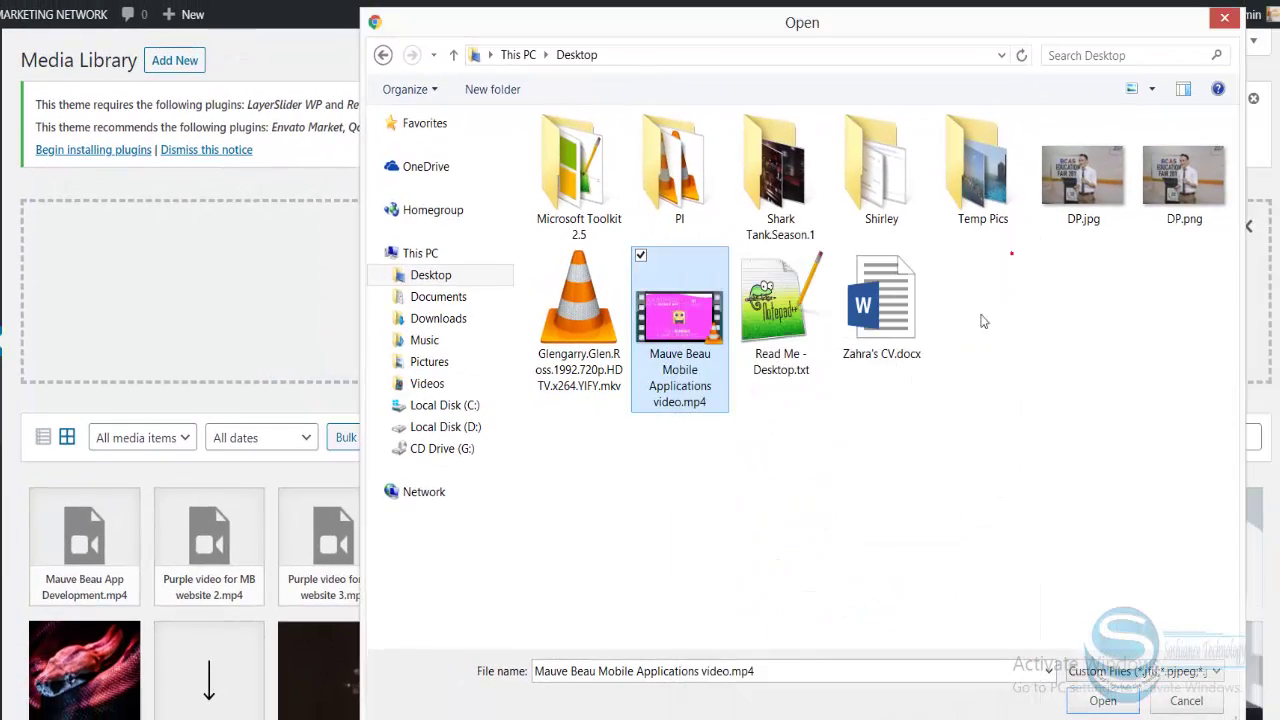
Upload the video and select the resulting 'Unexpected response from the server' error notice.
{"action": "left_click", "coordinate": [1105, 701]}
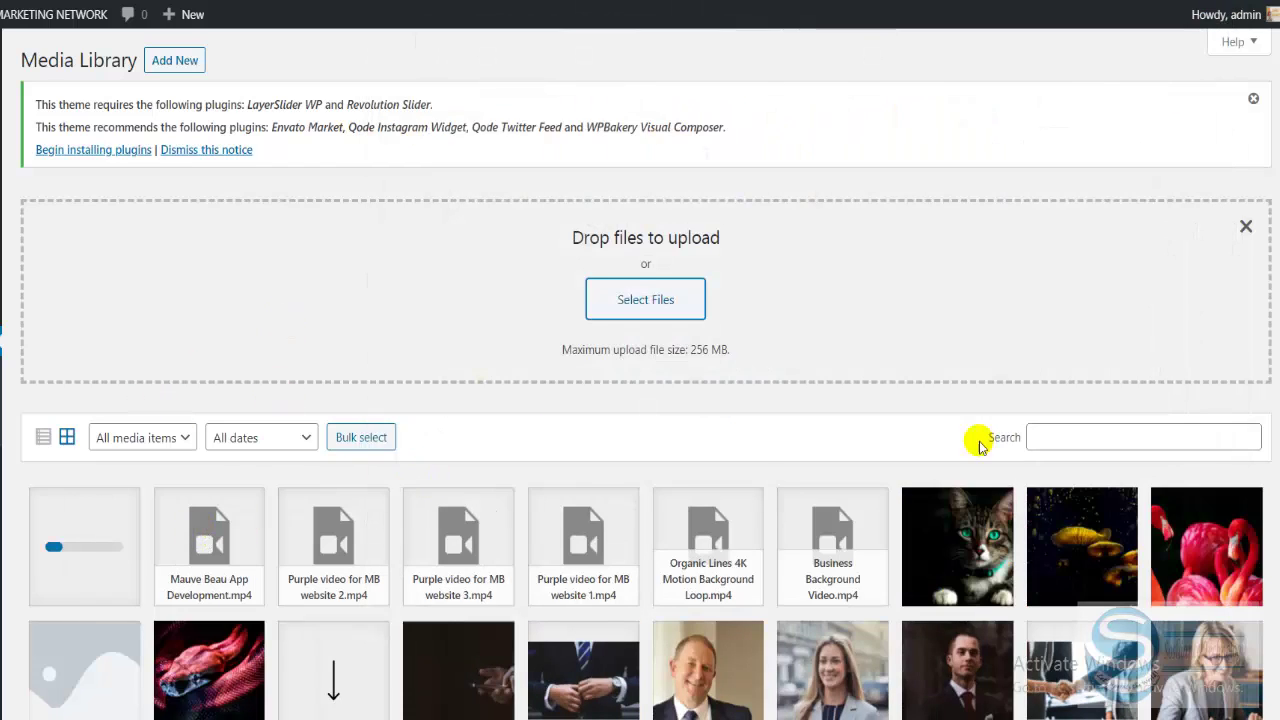
{"action": "scroll", "coordinate": [1051, 434], "scroll_direction": "down", "scroll_amount": 2}
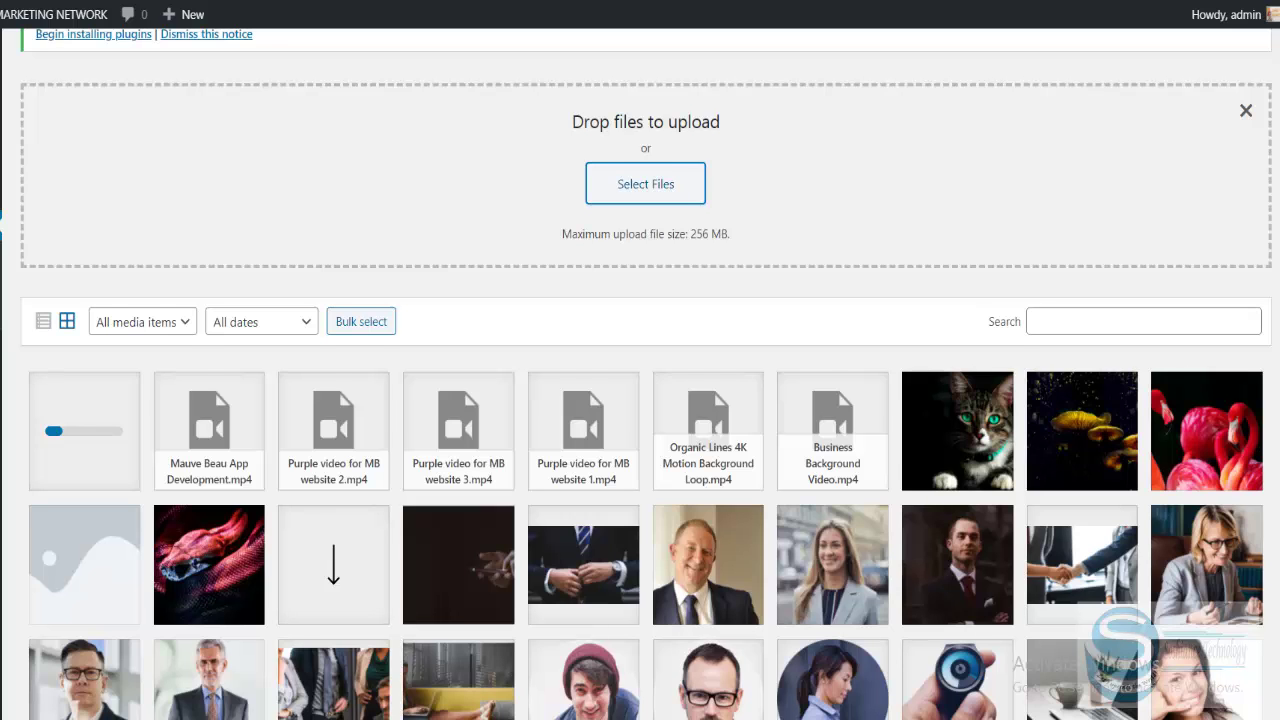
{"action": "scroll", "coordinate": [1209, 306], "scroll_direction": "up", "scroll_amount": 1}
{"action": "scroll", "coordinate": [1209, 306], "scroll_direction": "down", "scroll_amount": 2}
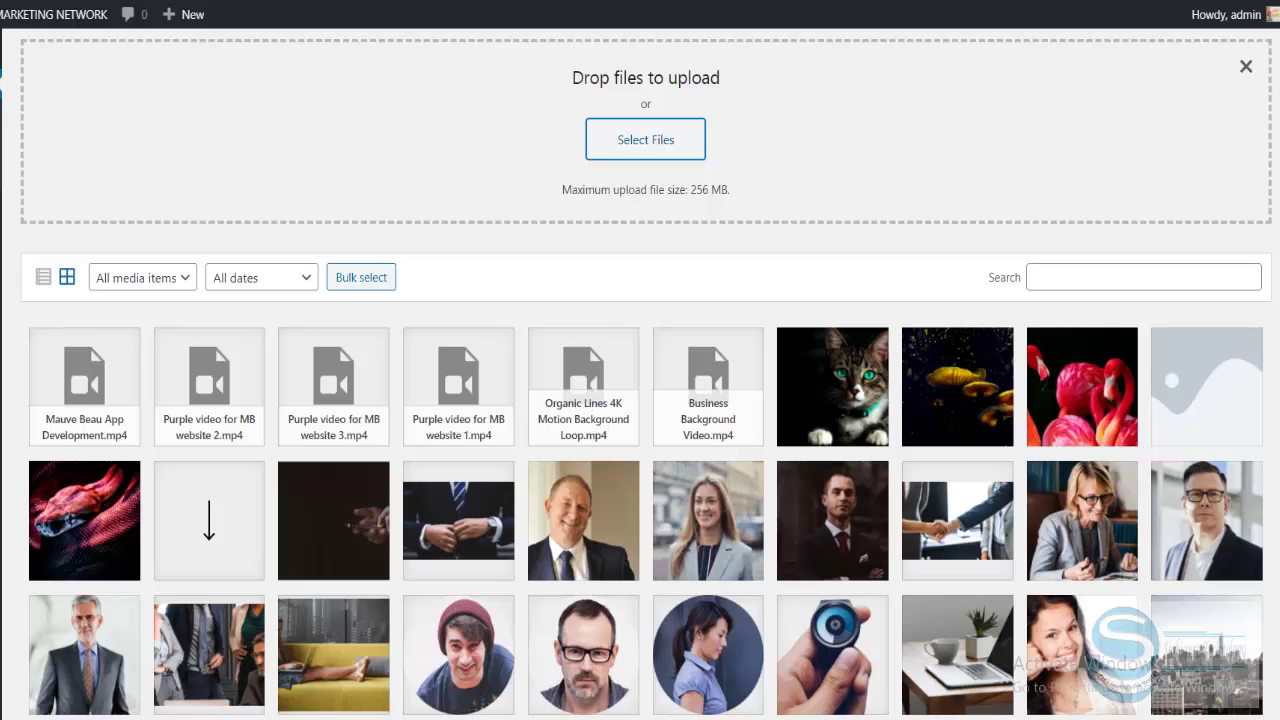
{"action": "scroll", "coordinate": [851, 203], "scroll_direction": "up", "scroll_amount": 3}
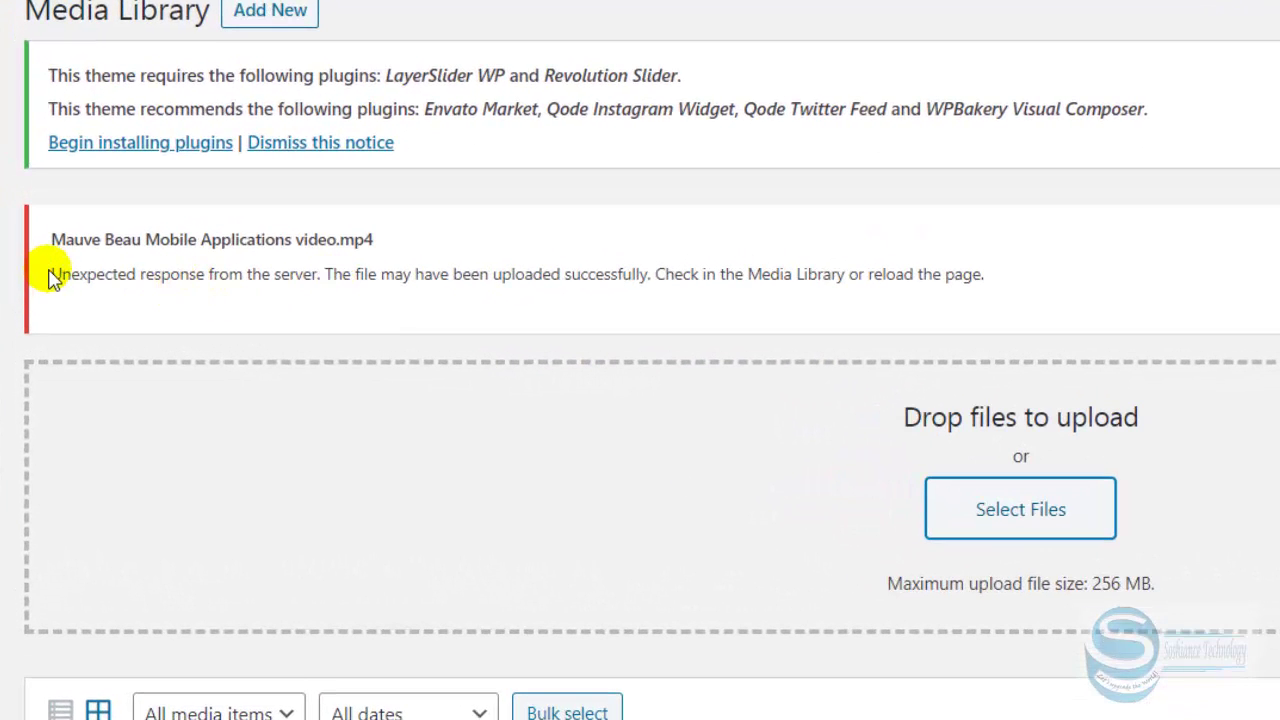
{"action": "left_click_drag", "start_coordinate": [51, 278], "coordinate": [374, 351]}
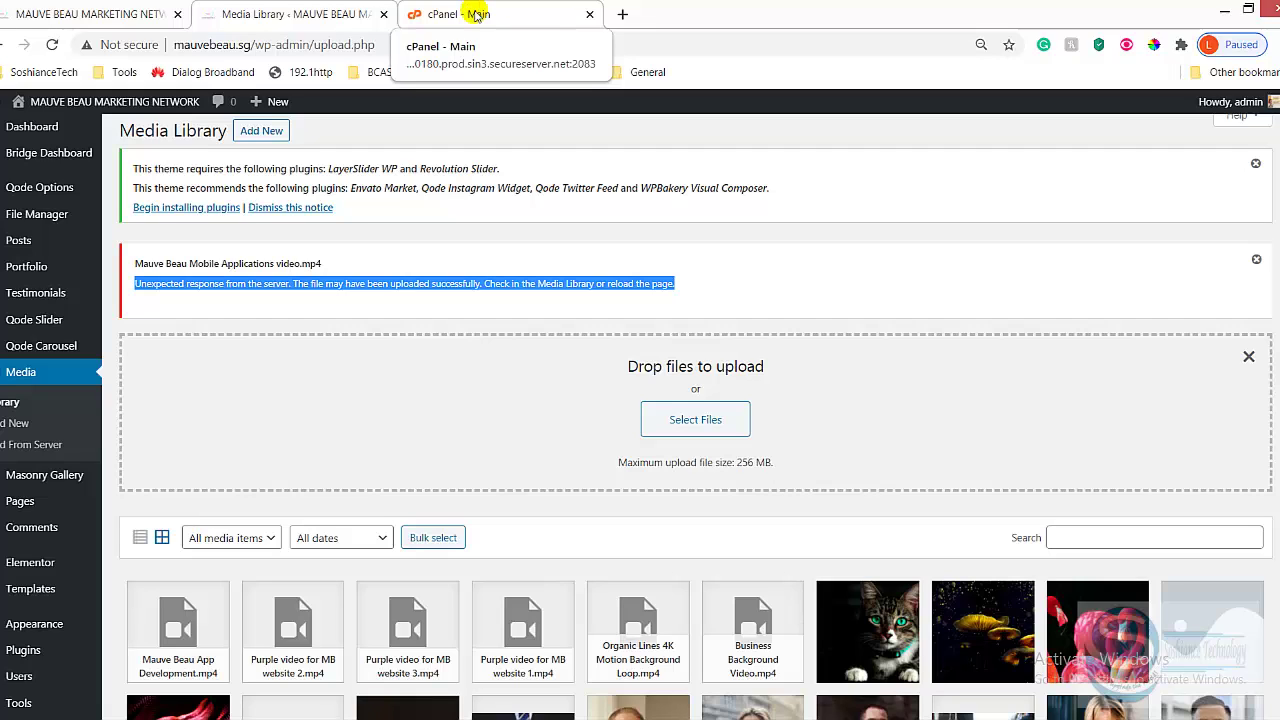
In the cPanel main page, search for FTP and open FTP Accounts.
{"action": "left_click", "coordinate": [476, 14]}
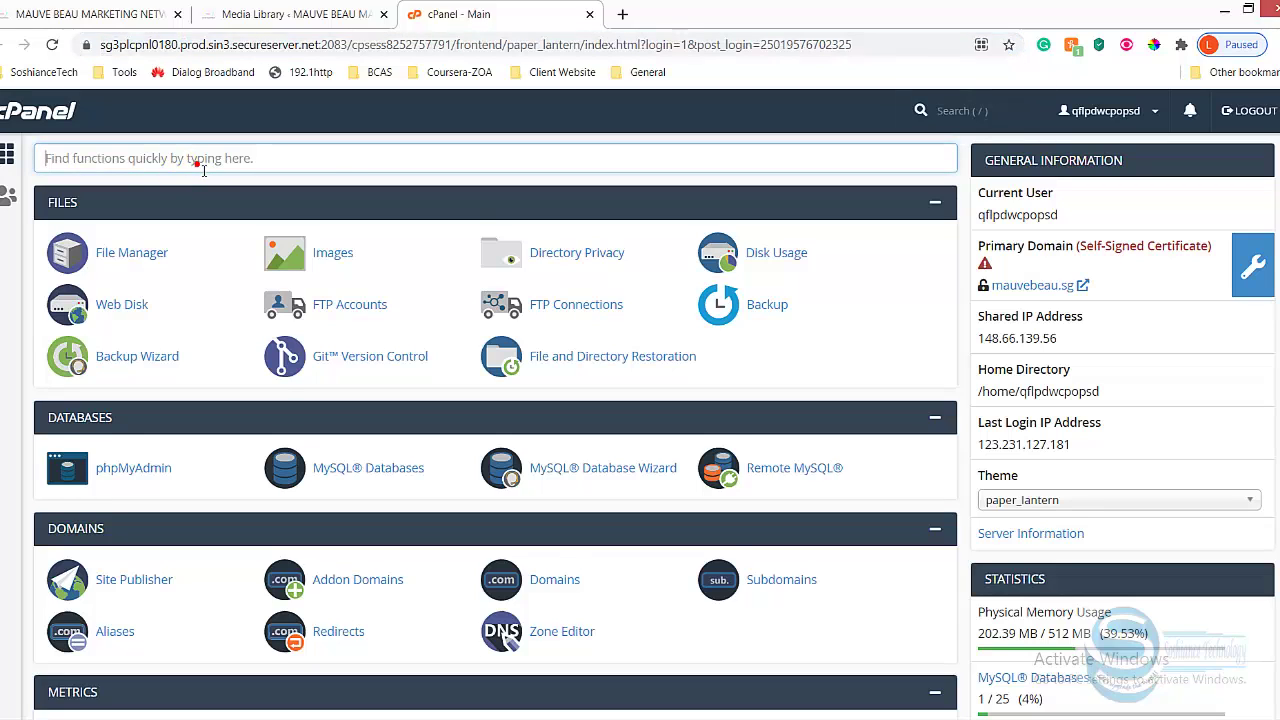
{"action": "type", "text": "FTP"}
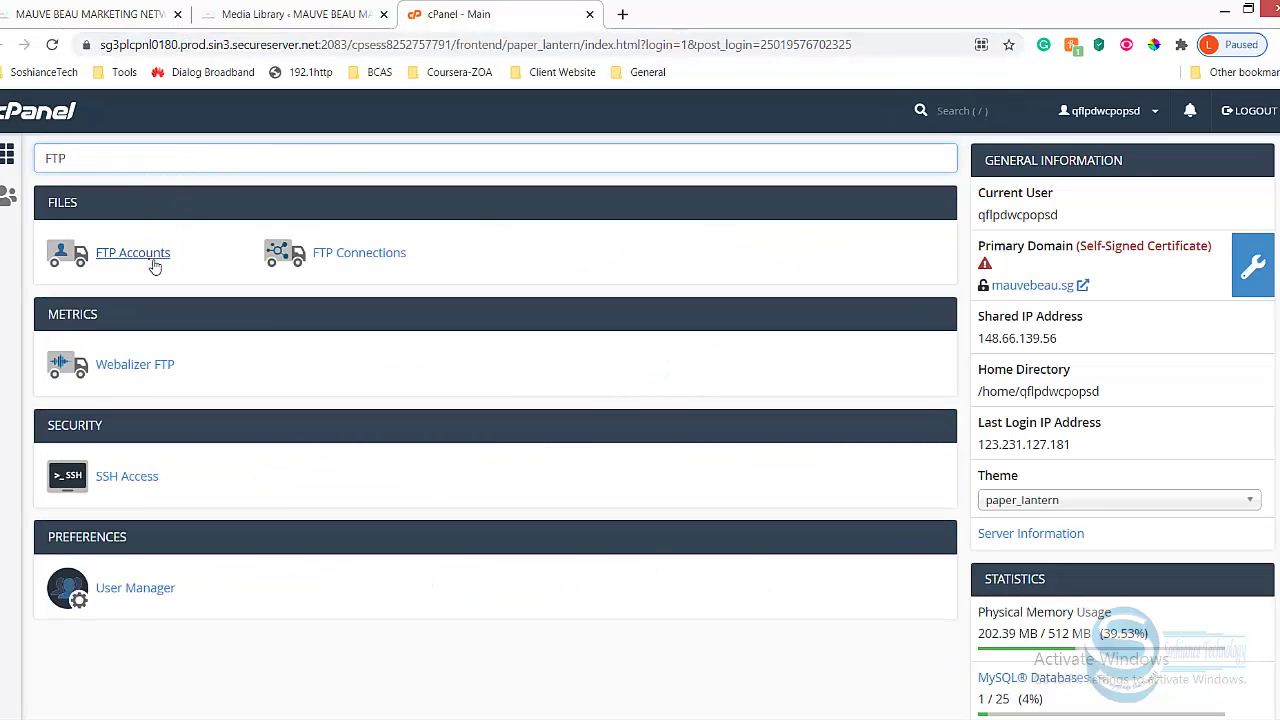
{"action": "left_click", "coordinate": [153, 262]}
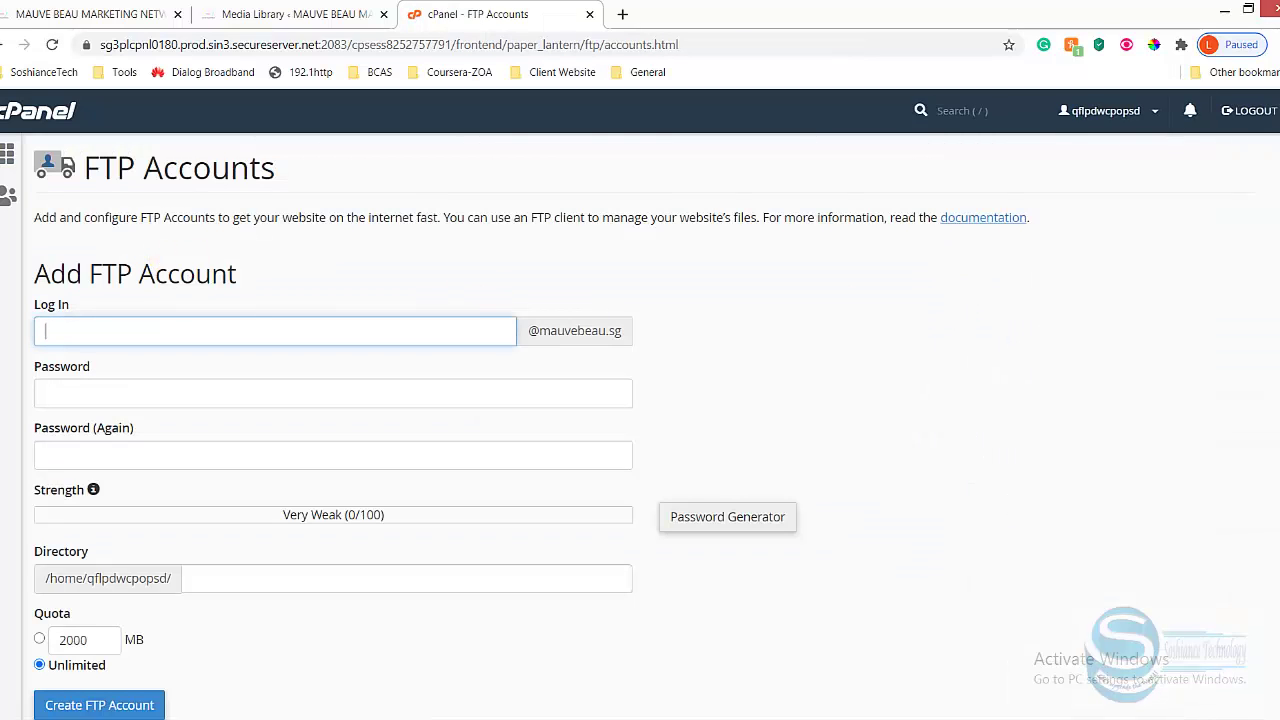
{"action": "scroll", "coordinate": [98, 280], "scroll_direction": "down", "scroll_amount": 3}
{"action": "scroll", "coordinate": [98, 280], "scroll_direction": "up", "scroll_amount": 3}
Enter login name FTPUser and the account password twice in the add-account form.
{"action": "left_click", "coordinate": [149, 323]}
{"action": "type", "text": "FTP"}
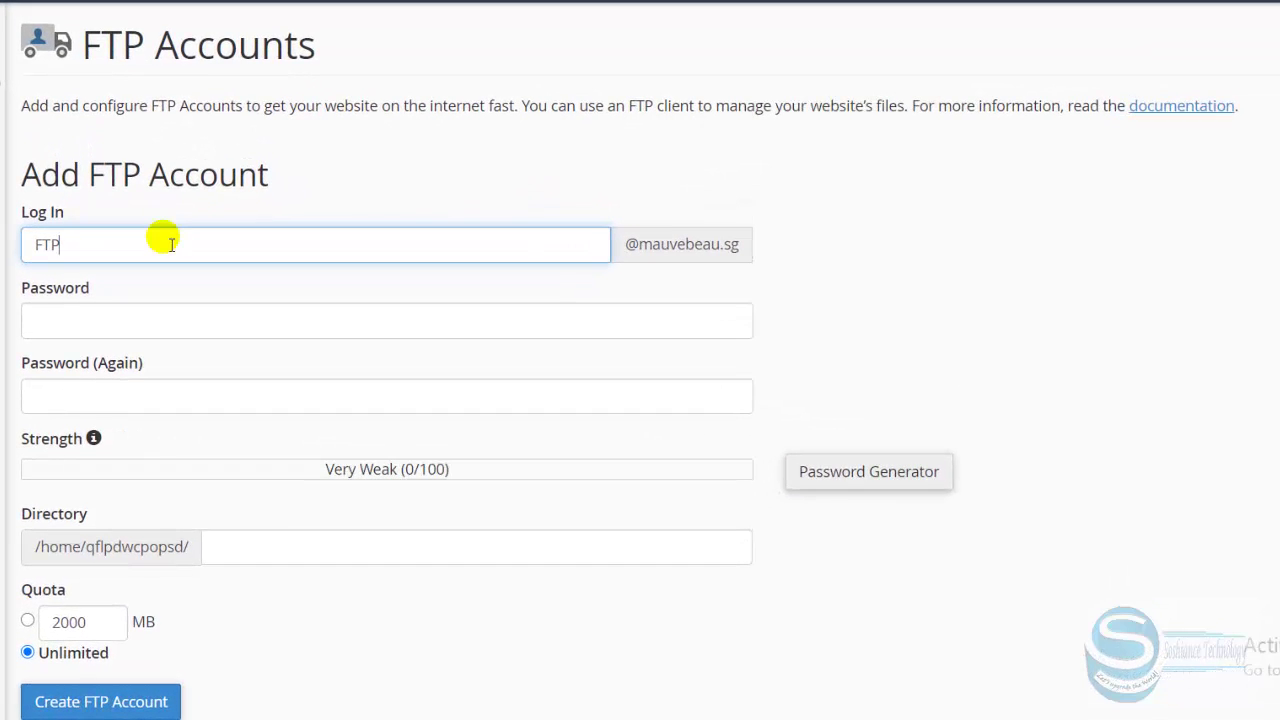
{"action": "type", "text": "User"}
{"action": "left_click", "coordinate": [169, 318]}
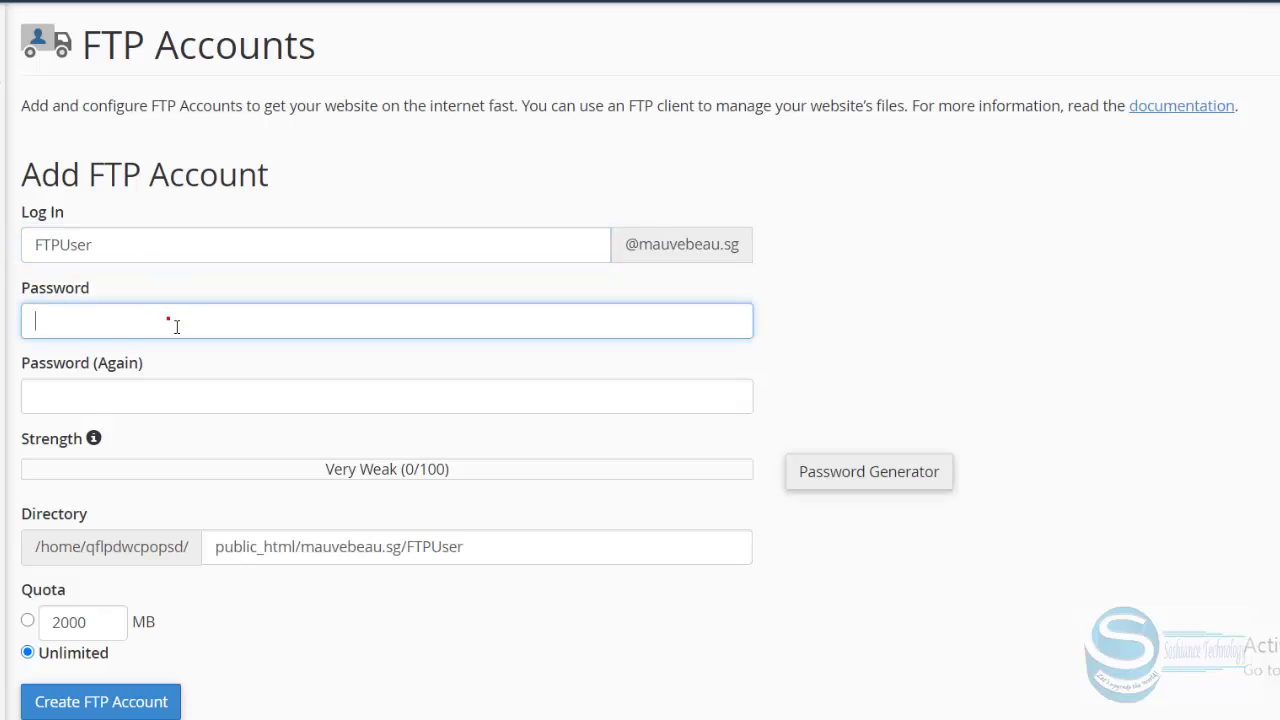
{"action": "type", "text": "****"}
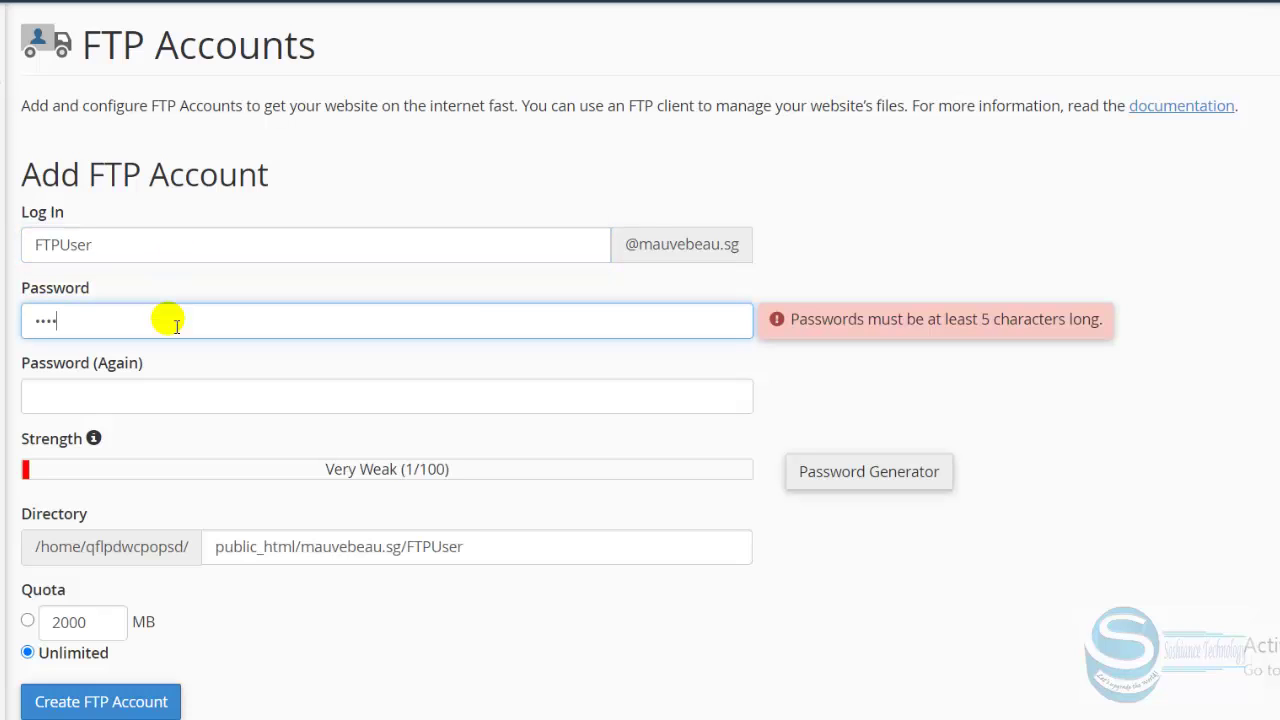
{"action": "type", "text": "******"}
{"action": "left_click", "coordinate": [294, 405]}
{"action": "type", "text": "**********"}
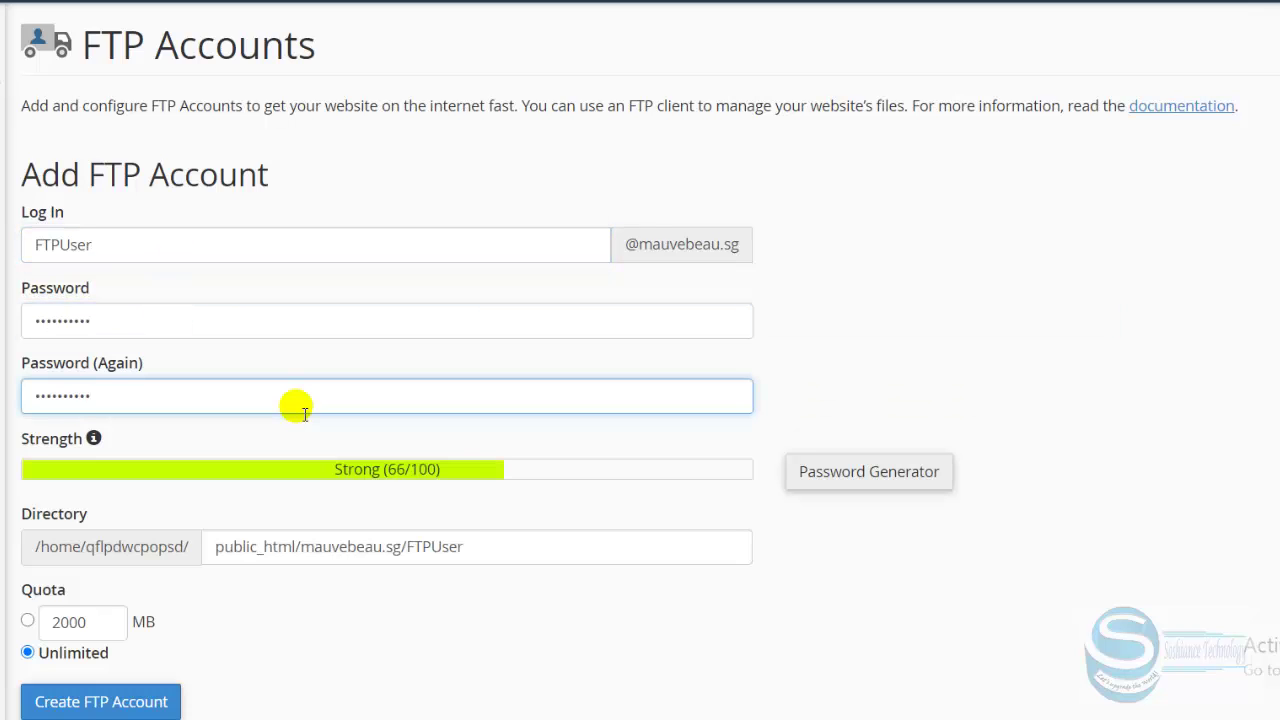
{"action": "scroll", "coordinate": [503, 412], "scroll_direction": "down", "scroll_amount": 2}
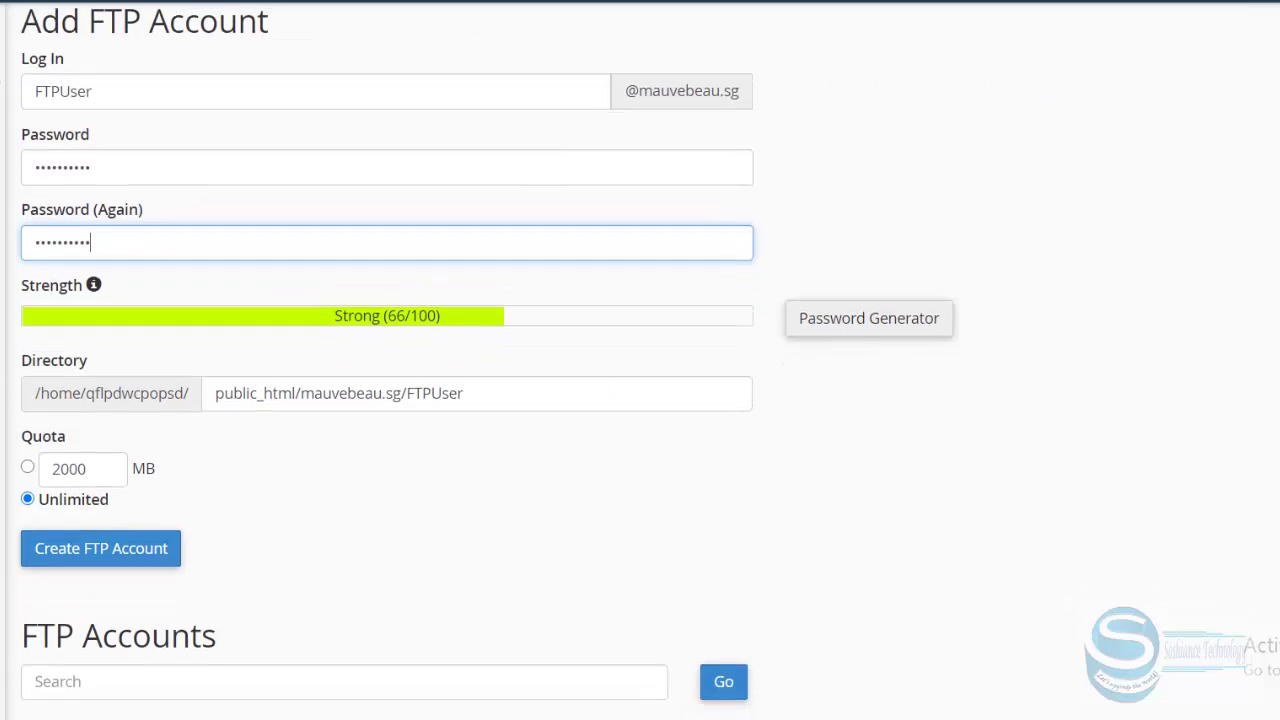
Set the account's directory to public_html and create the FTP account.
{"action": "left_click", "coordinate": [534, 372]}
{"action": "key", "text": "BackSpace"}
{"action": "key", "text": "BackSpace"}
{"action": "key", "text": "BackSpace"}
{"action": "key", "text": "BackSpace"}
{"action": "key", "text": "BackSpace"}
{"action": "key", "text": "BackSpace"}
{"action": "key", "text": "BackSpace"}
{"action": "key", "text": "BackSpace"}
{"action": "key", "text": "BackSpace"}
{"action": "key", "text": "BackSpace"}
{"action": "key", "text": "BackSpace"}
{"action": "key", "text": "BackSpace"}
{"action": "key", "text": "BackSpace"}
{"action": "key", "text": "BackSpace"}
{"action": "key", "text": "BackSpace"}
{"action": "key", "text": "BackSpace"}
{"action": "key", "text": "BackSpace"}
{"action": "key", "text": "BackSpace"}
{"action": "key", "text": "BackSpace"}
{"action": "key", "text": "BackSpace"}
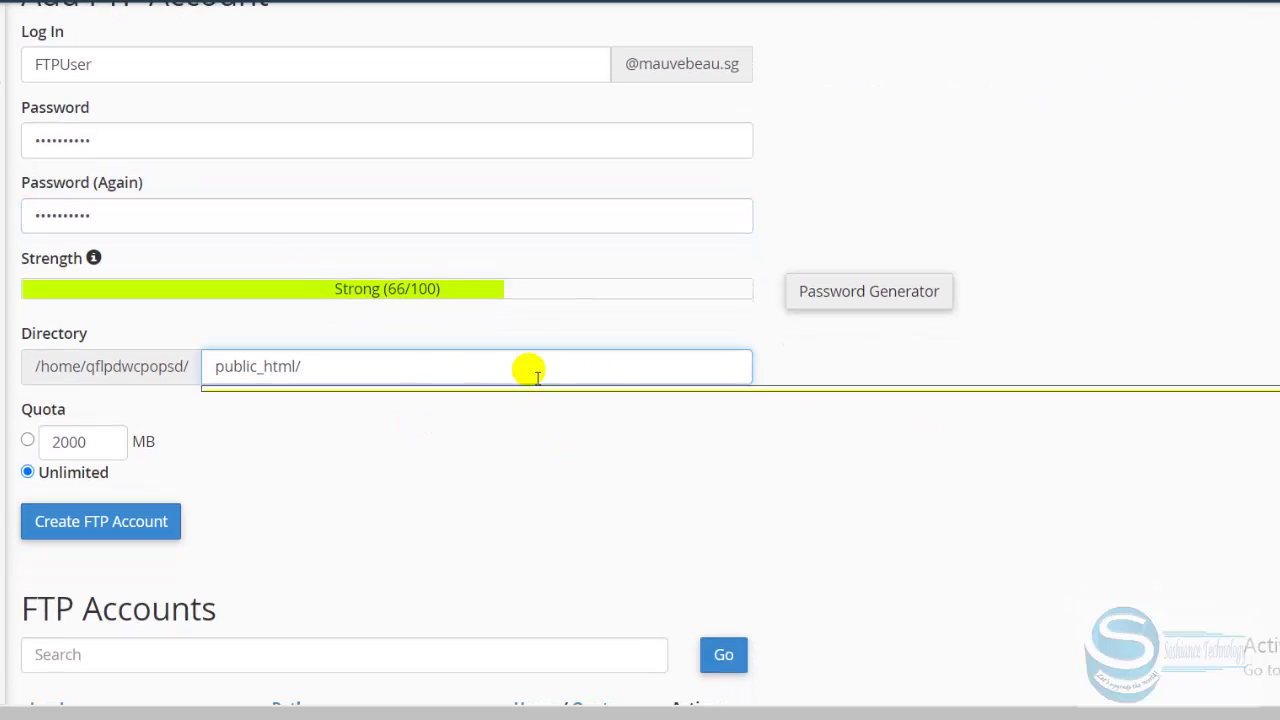
{"action": "left_click", "coordinate": [250, 398]}
{"action": "scroll", "coordinate": [286, 403], "scroll_direction": "down", "scroll_amount": 3}
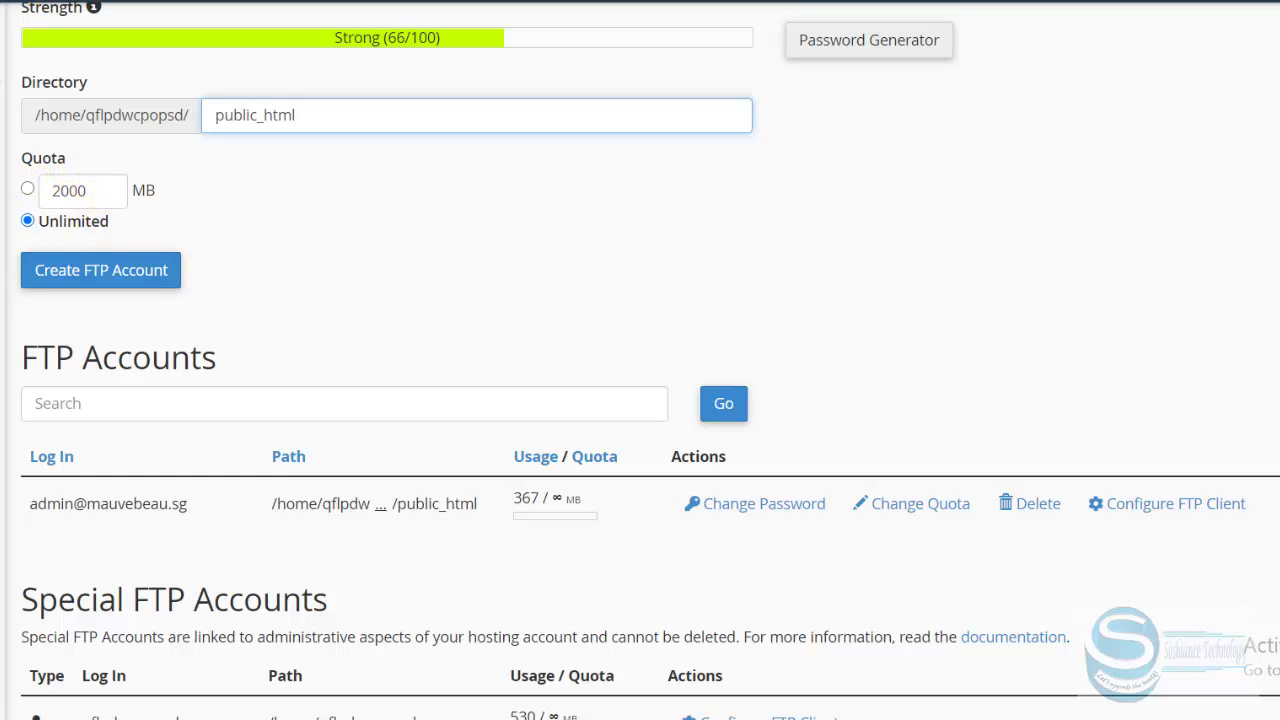
{"action": "left_click", "coordinate": [157, 284]}
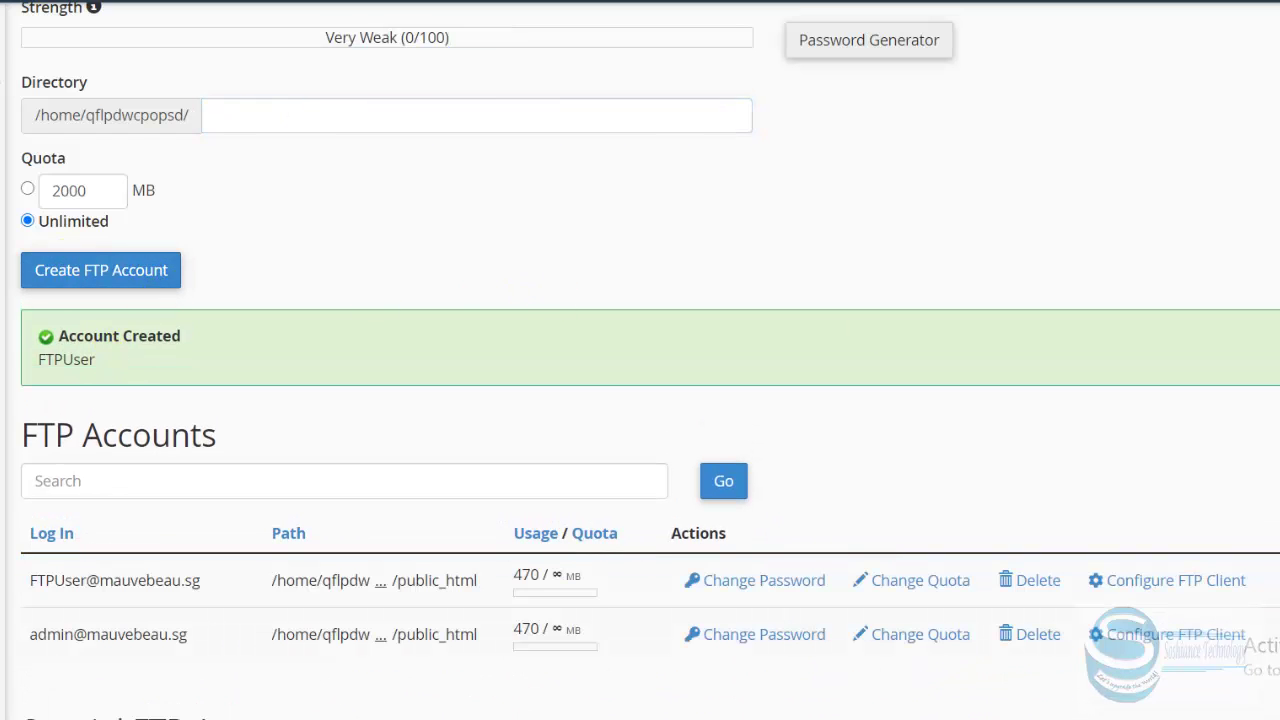
{"action": "scroll", "coordinate": [150, 340], "scroll_direction": "down", "scroll_amount": 3}
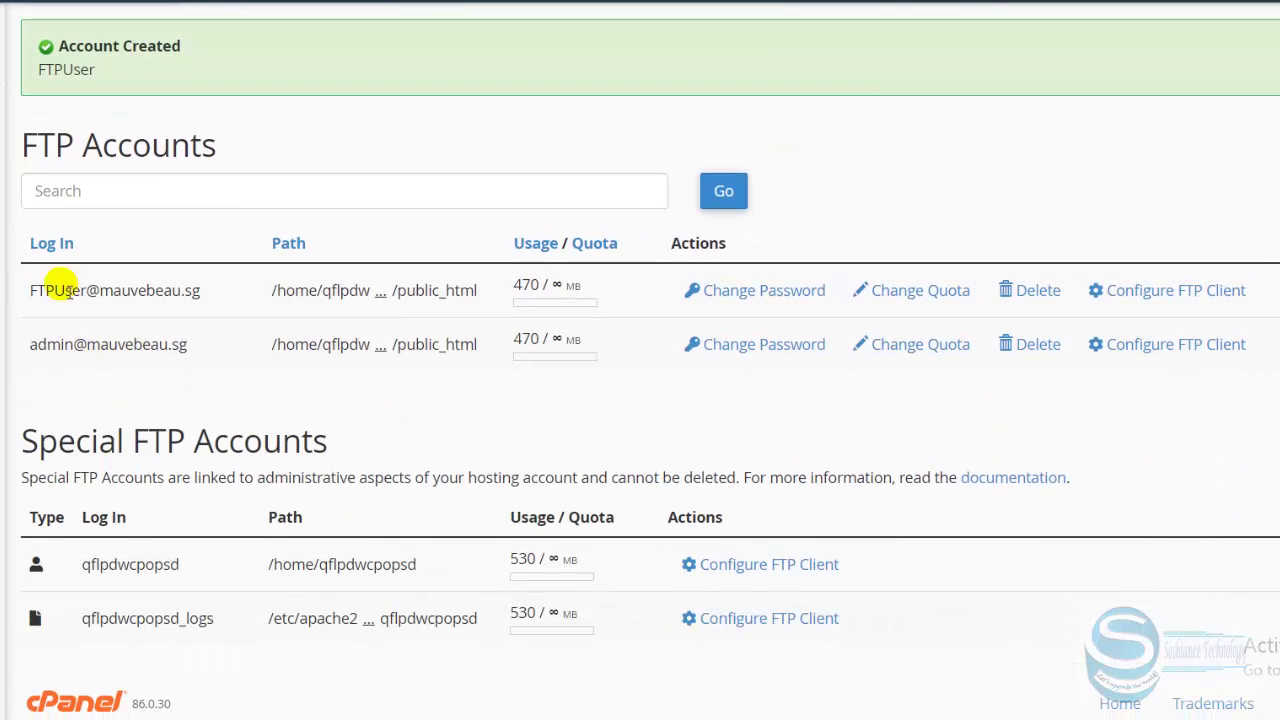
Reveal FTPUser's manual settings (ftp.mauvebeau.sg, port 21) and search Start for 'file'.
{"action": "left_click", "coordinate": [1166, 290]}
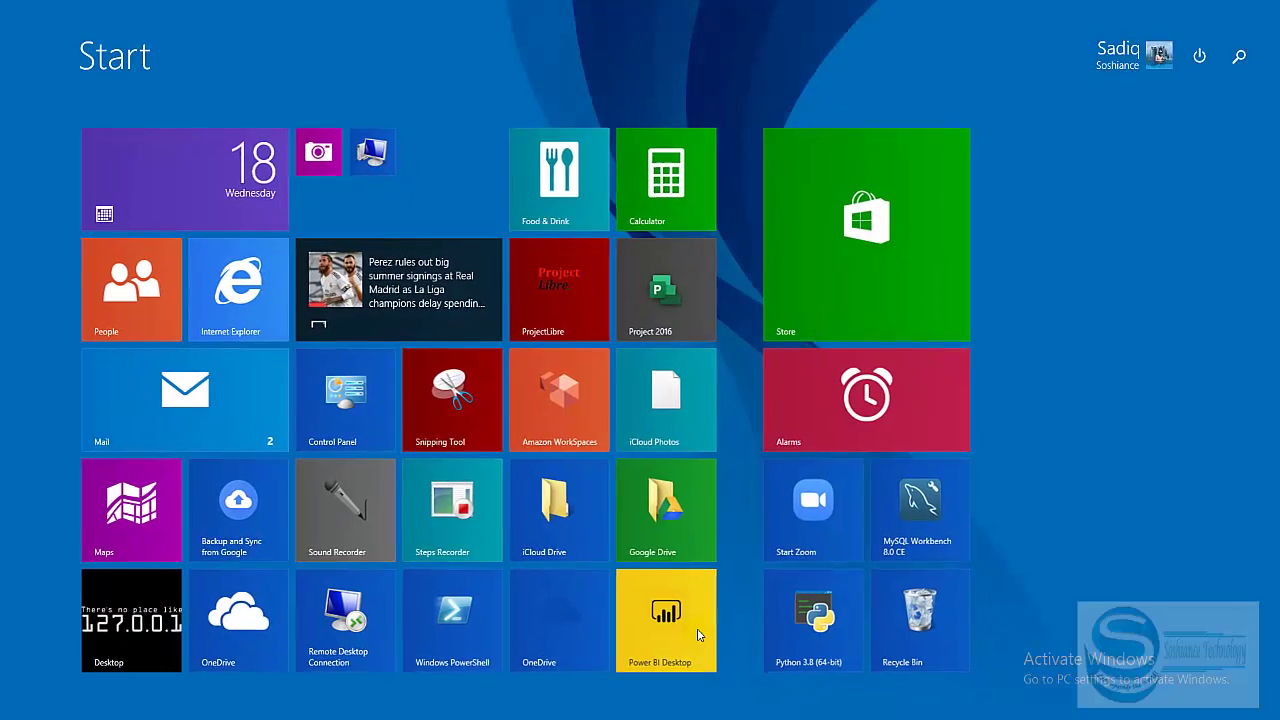
{"action": "type", "text": "fil"}
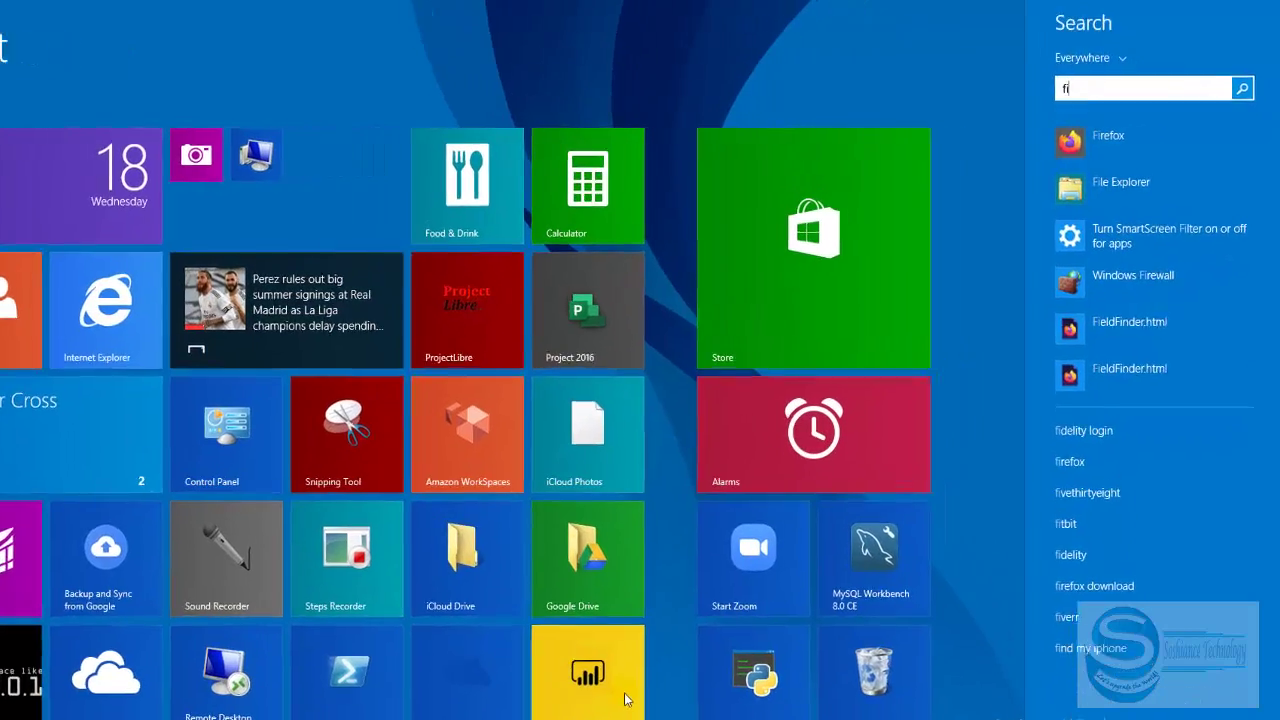
{"action": "type", "text": "e Explorer"}
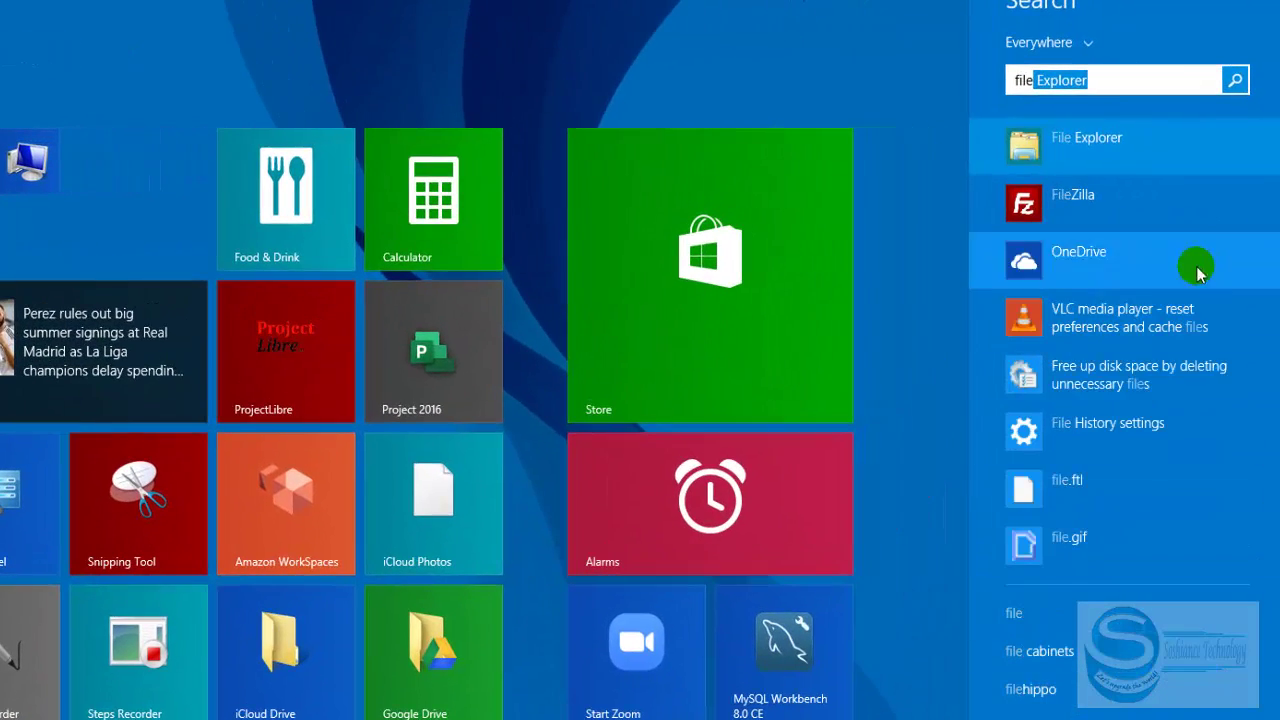
Launch FileZilla and return to cPanel's FTP connection settings in Chrome.
{"action": "left_click", "coordinate": [1057, 190]}
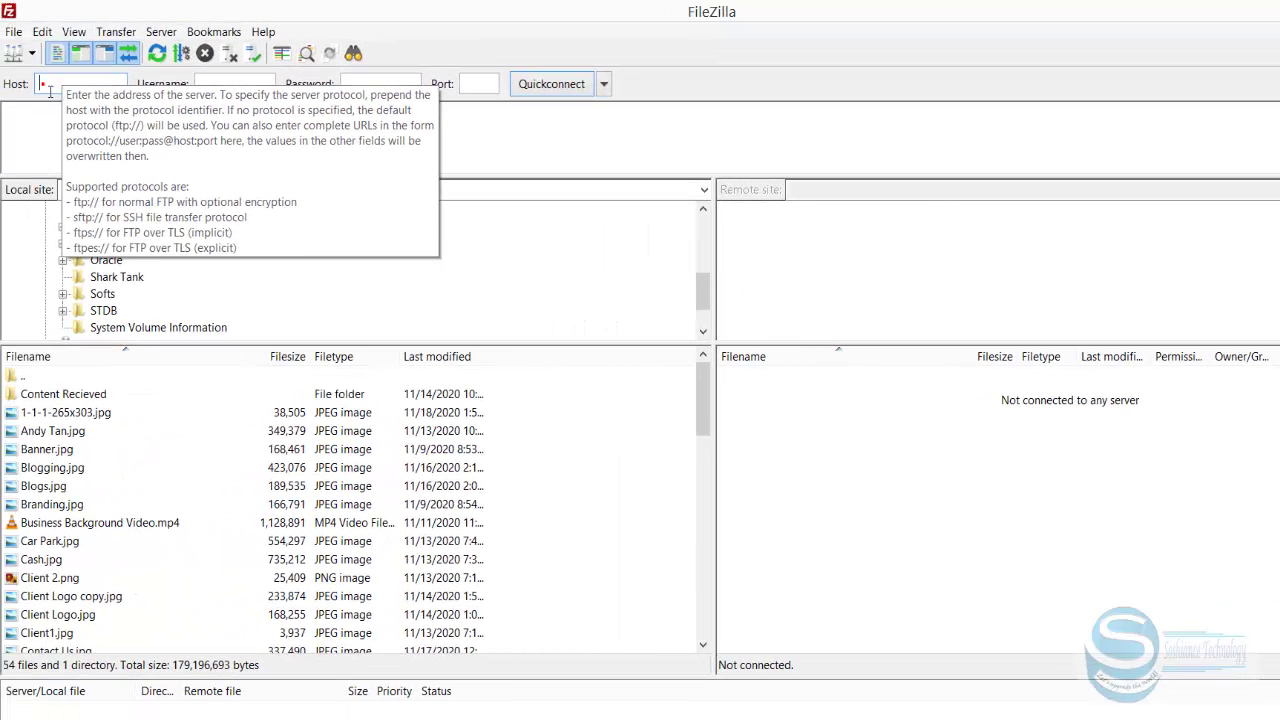
{"action": "key", "text": "alt+Tab"}
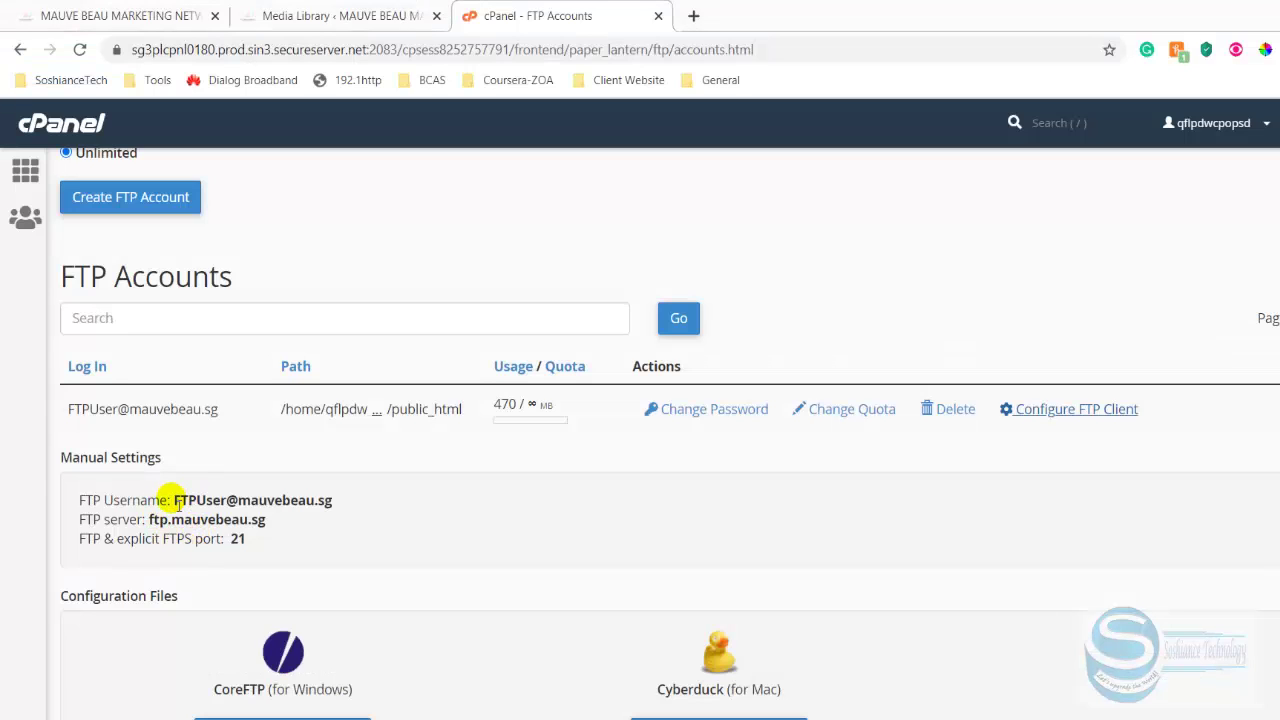
{"action": "left_click_drag", "start_coordinate": [171, 519], "coordinate": [275, 527]}
{"action": "key", "text": "super+c"}
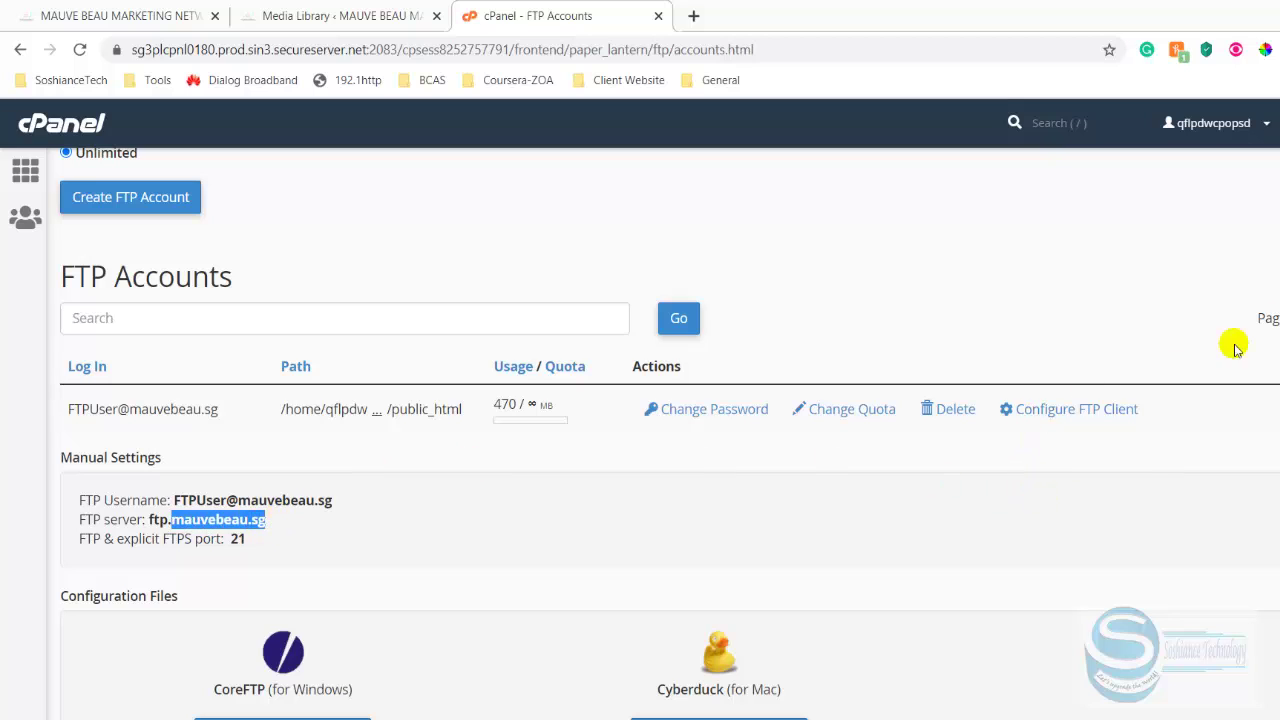
{"action": "scroll", "coordinate": [134, 194], "scroll_direction": "up", "scroll_amount": 6}
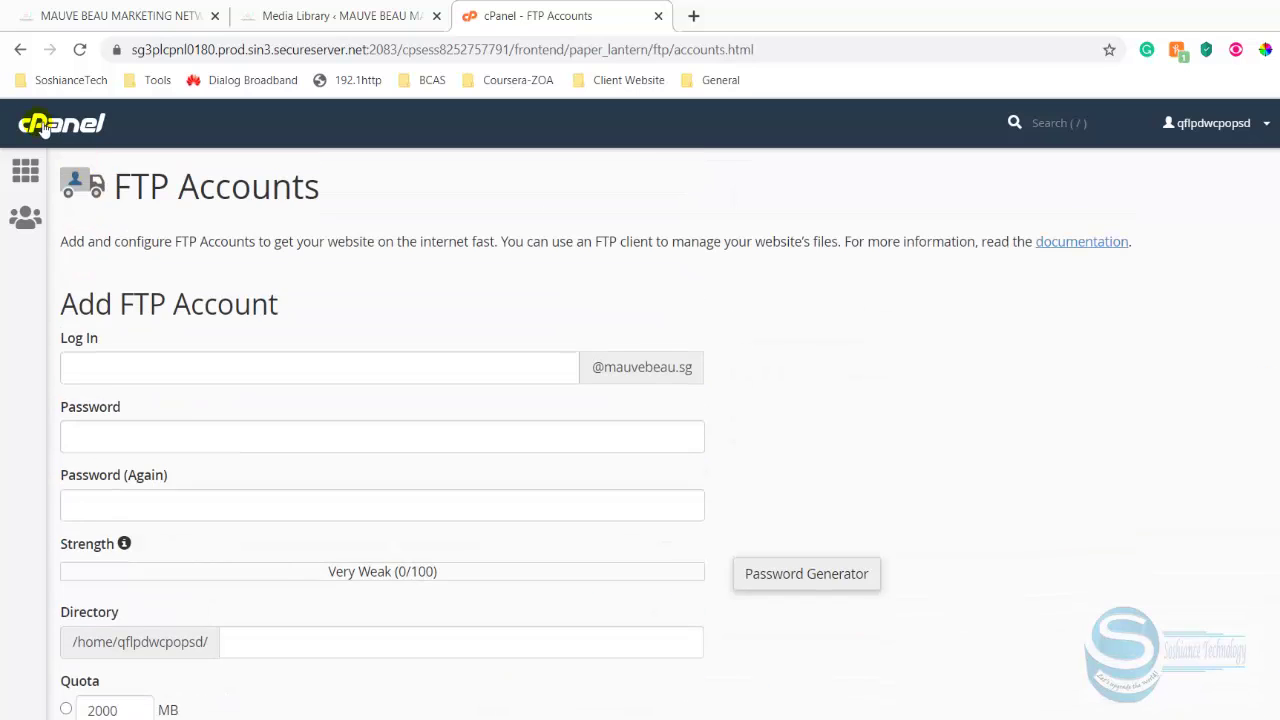
{"action": "left_click", "coordinate": [400, 15]}
{"action": "left_click", "coordinate": [520, 18]}
{"action": "scroll", "coordinate": [614, 363], "scroll_direction": "down", "scroll_amount": 3}
Ping mauvebeau.sg from Command Prompt to find the server IP 148.66.139.56.
{"action": "key", "text": "super+r"}
{"action": "type", "text": "cmd"}
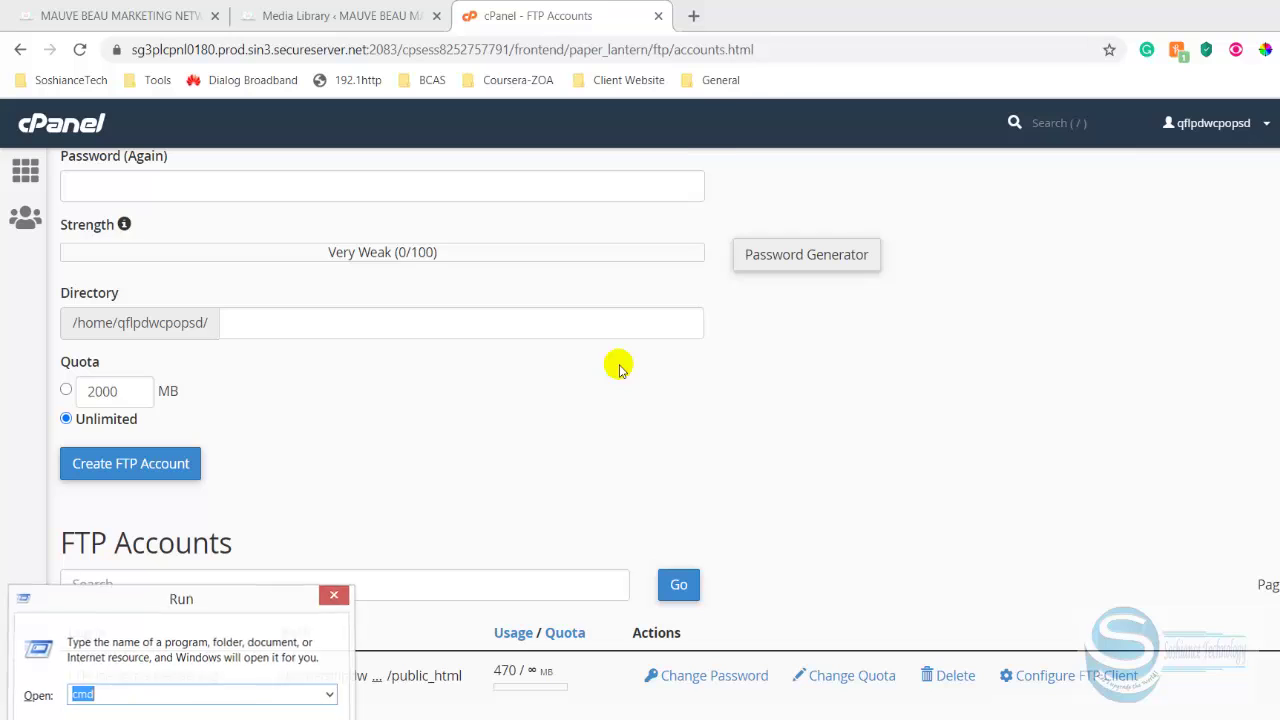
{"action": "key", "text": "Return"}
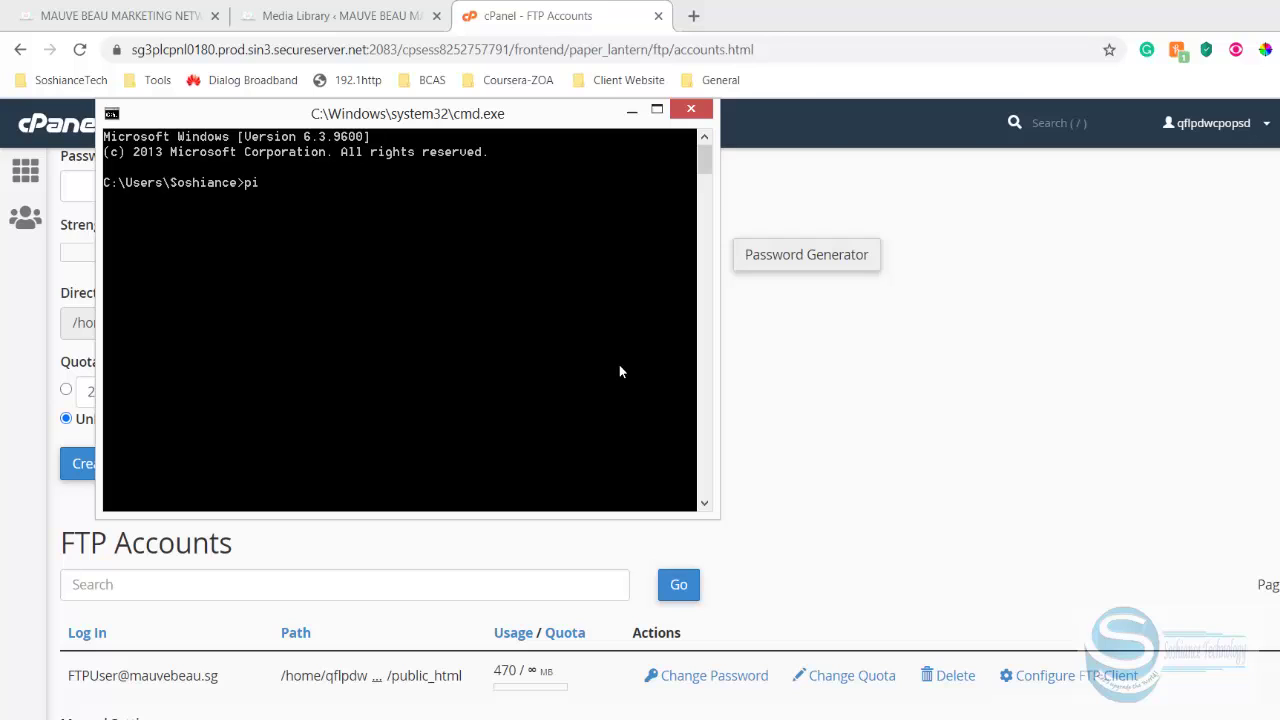
{"action": "type", "text": "ping"}
{"action": "right_click", "coordinate": [292, 173]}
{"action": "left_click", "coordinate": [190, 229]}
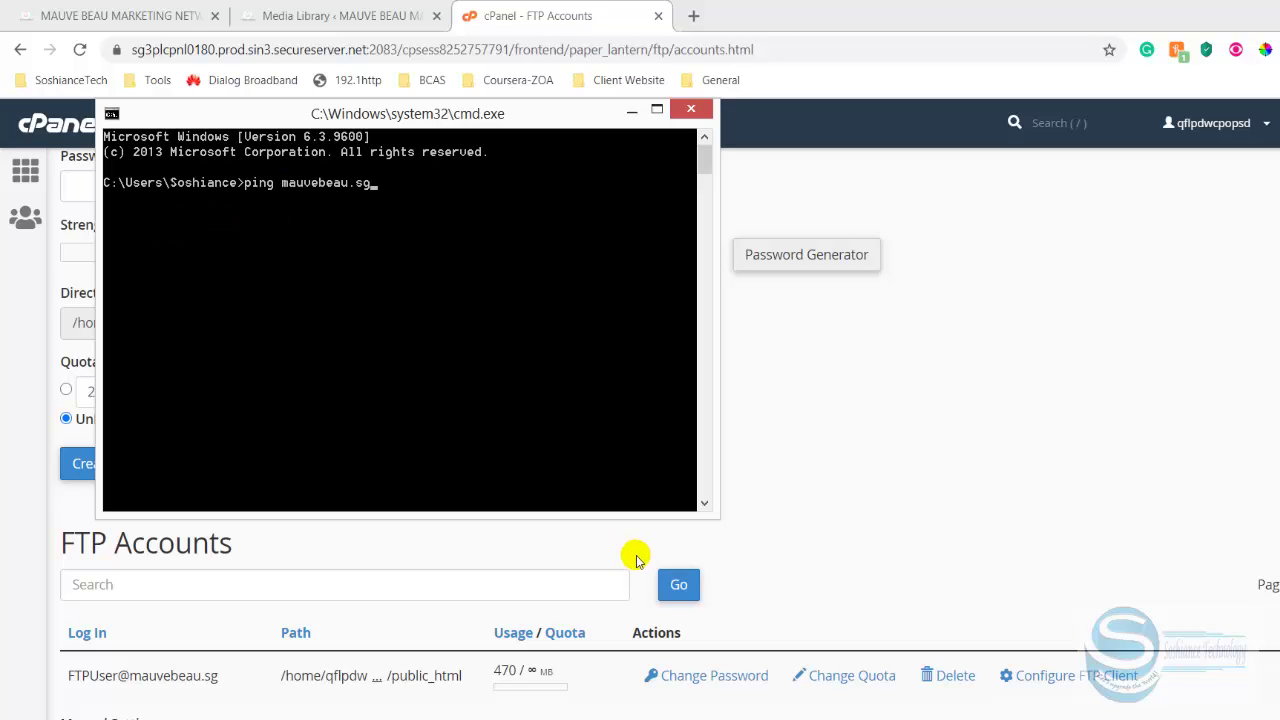
{"action": "key", "text": "Return"}
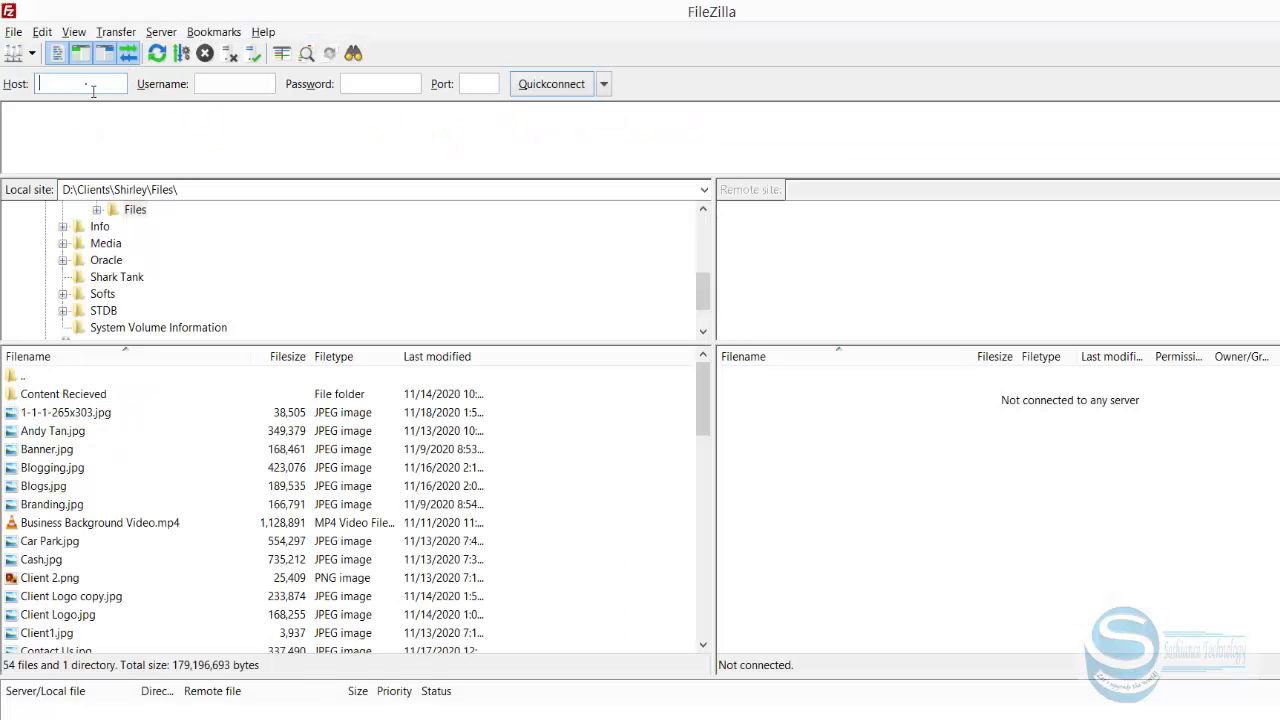
{"action": "key", "text": "alt+Tab"}
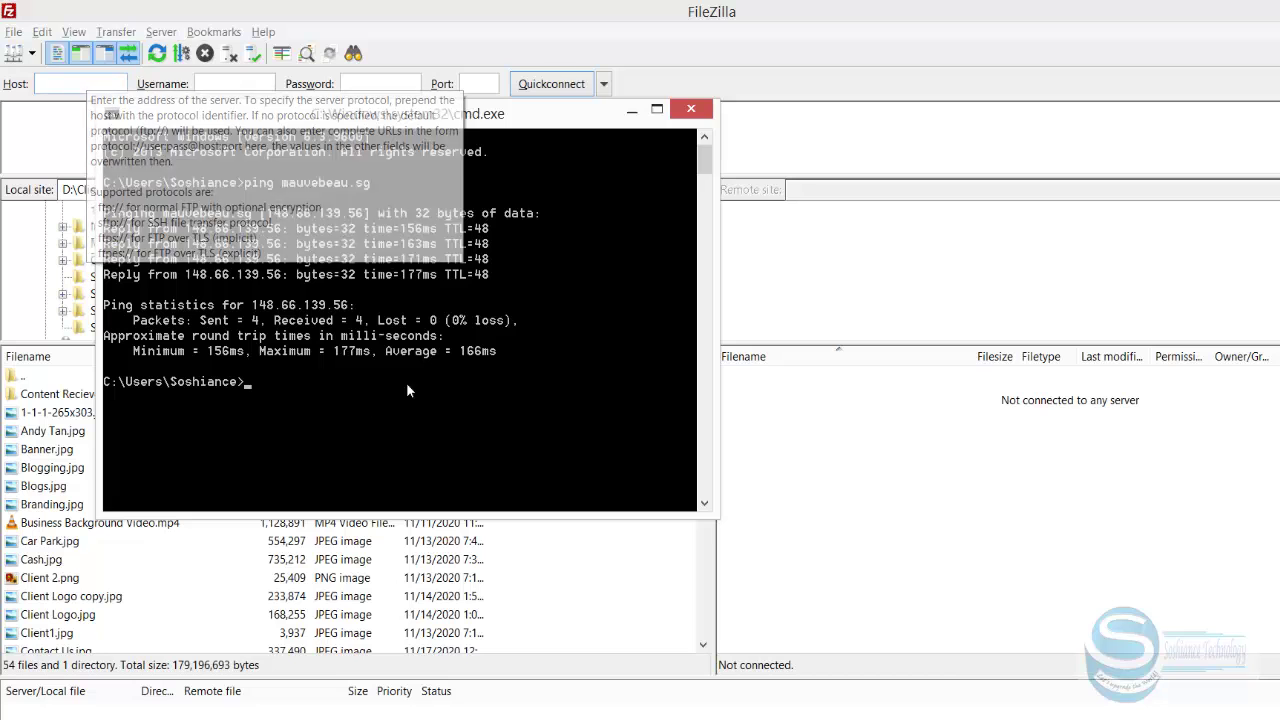
Enter the server's IP address in FileZilla's Host field, checking it against the ping output.
{"action": "left_click_drag", "start_coordinate": [525, 110], "coordinate": [970, 347]}
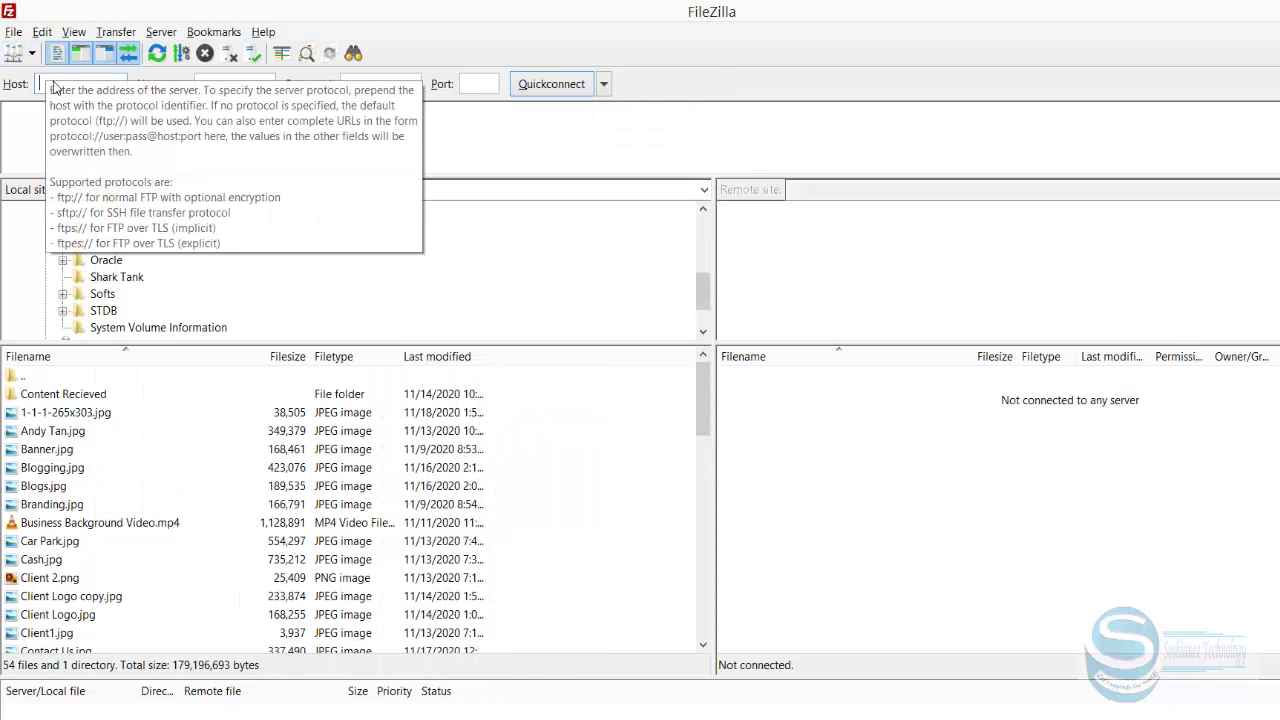
{"action": "left_click", "coordinate": [50, 83]}
{"action": "key", "text": "alt+Tab"}
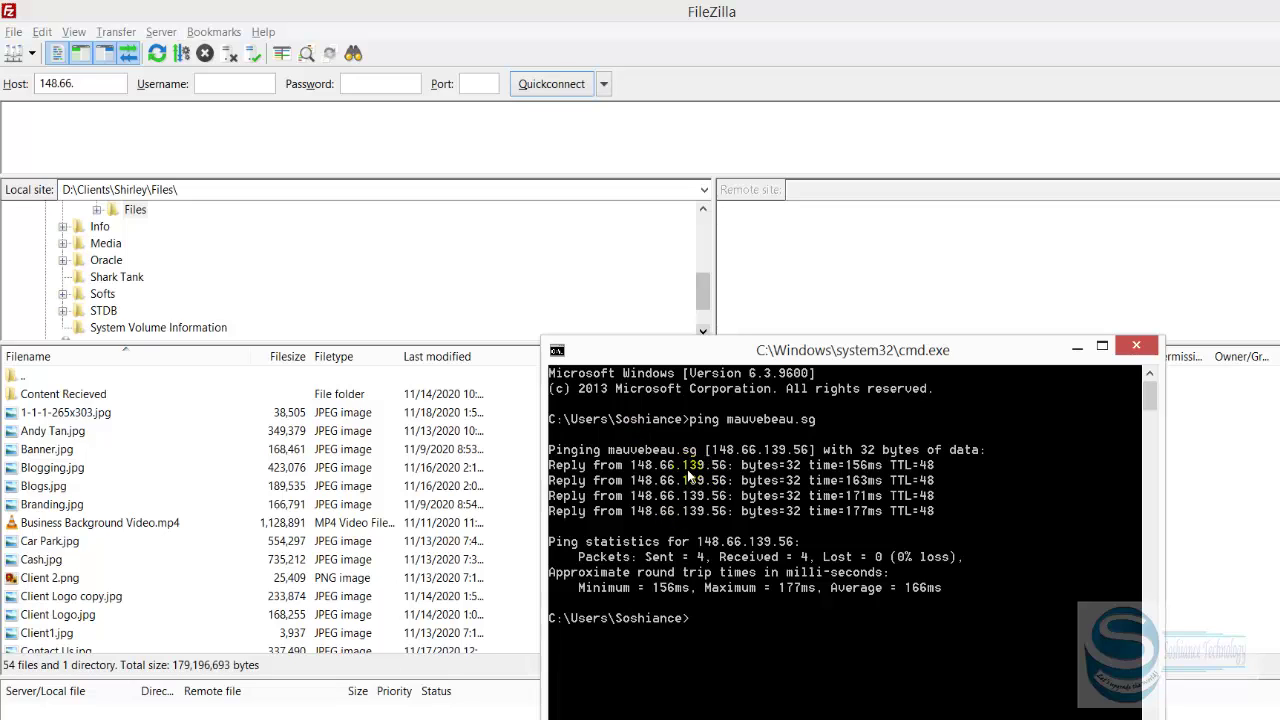
{"action": "key", "text": "alt+Tab"}
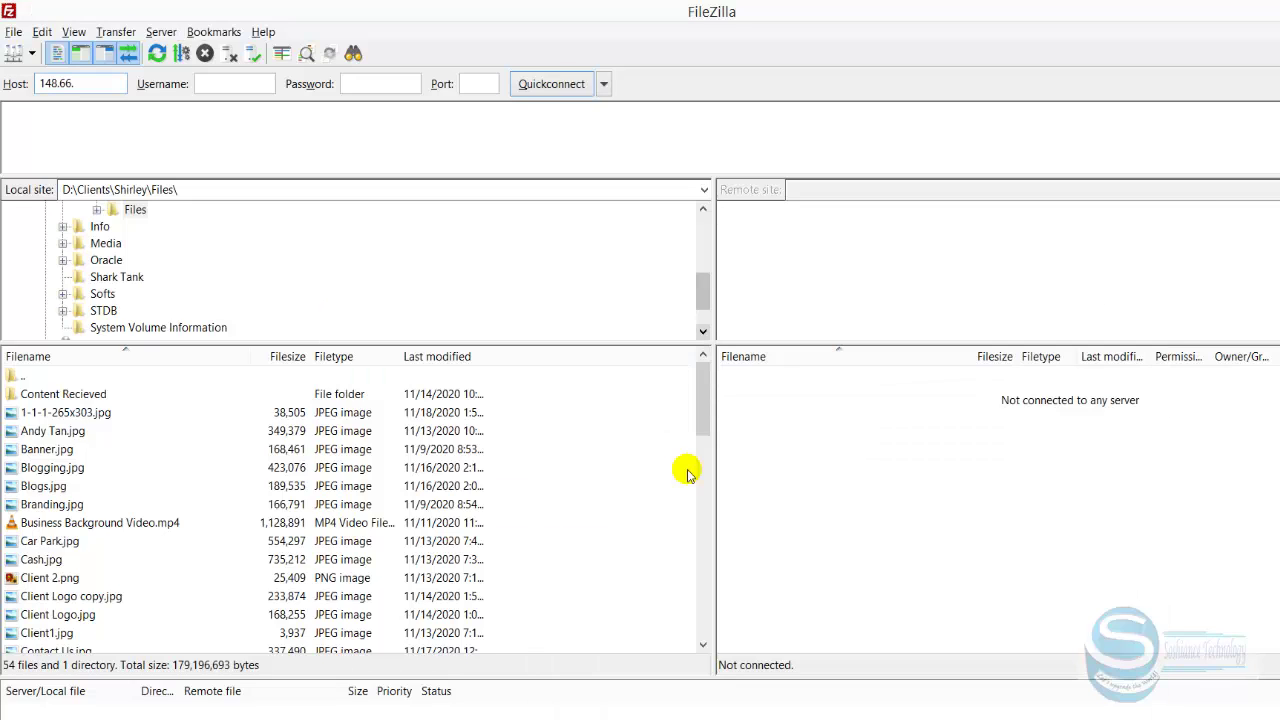
{"action": "type", "text": "139."}
{"action": "key", "text": "alt+Tab"}
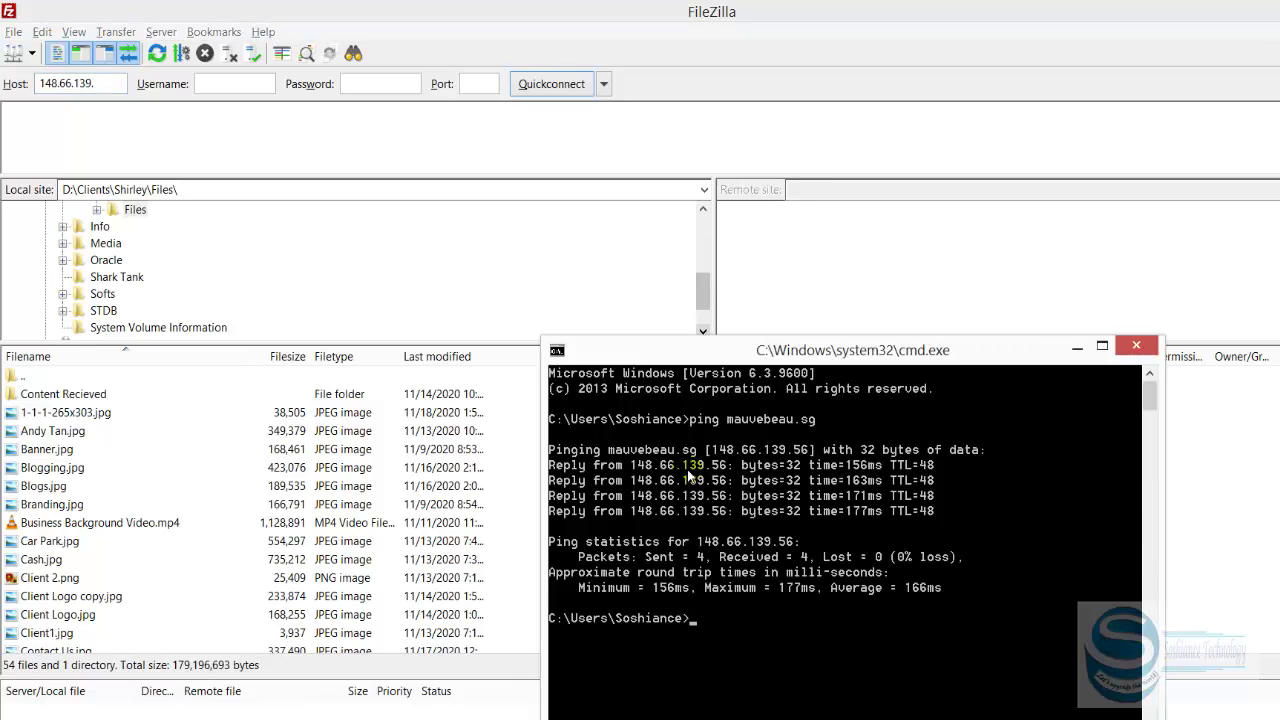
{"action": "type", "text": "9."}
{"action": "key", "text": "alt+Tab"}
{"action": "type", "text": "5"}
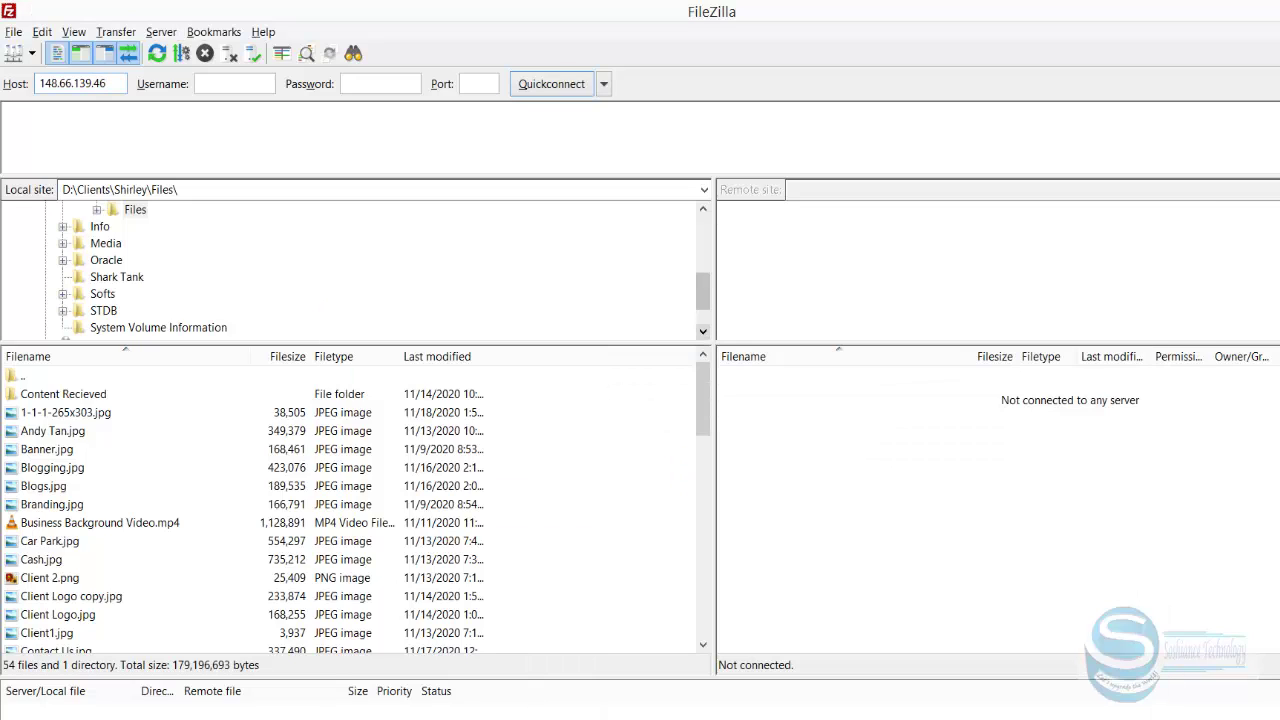
Copy the FTP username from cPanel into FileZilla's Username field and enter the password.
{"action": "key", "text": "alt+Tab"}
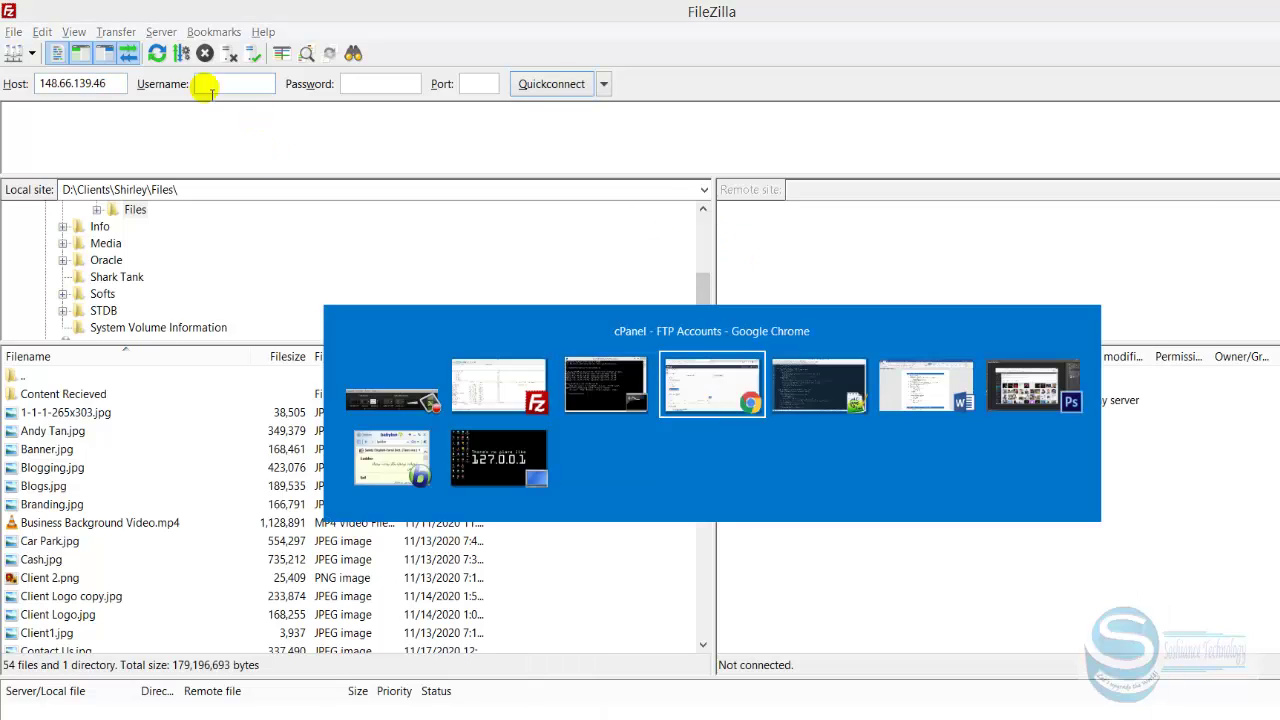
{"action": "scroll", "coordinate": [126, 520], "scroll_direction": "down", "scroll_amount": 3}
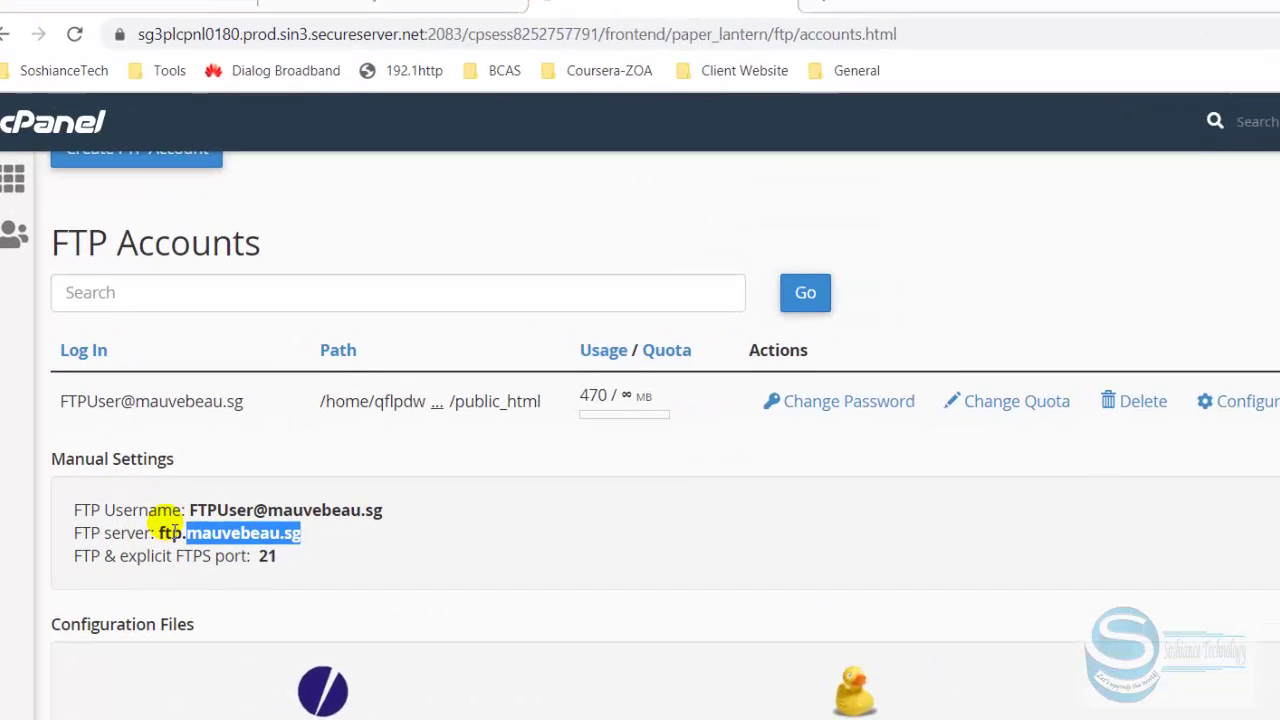
{"action": "left_click_drag", "start_coordinate": [190, 510], "coordinate": [428, 515]}
{"action": "key", "text": "super+c"}
{"action": "key", "text": "alt+Tab"}
{"action": "right_click", "coordinate": [292, 66]}
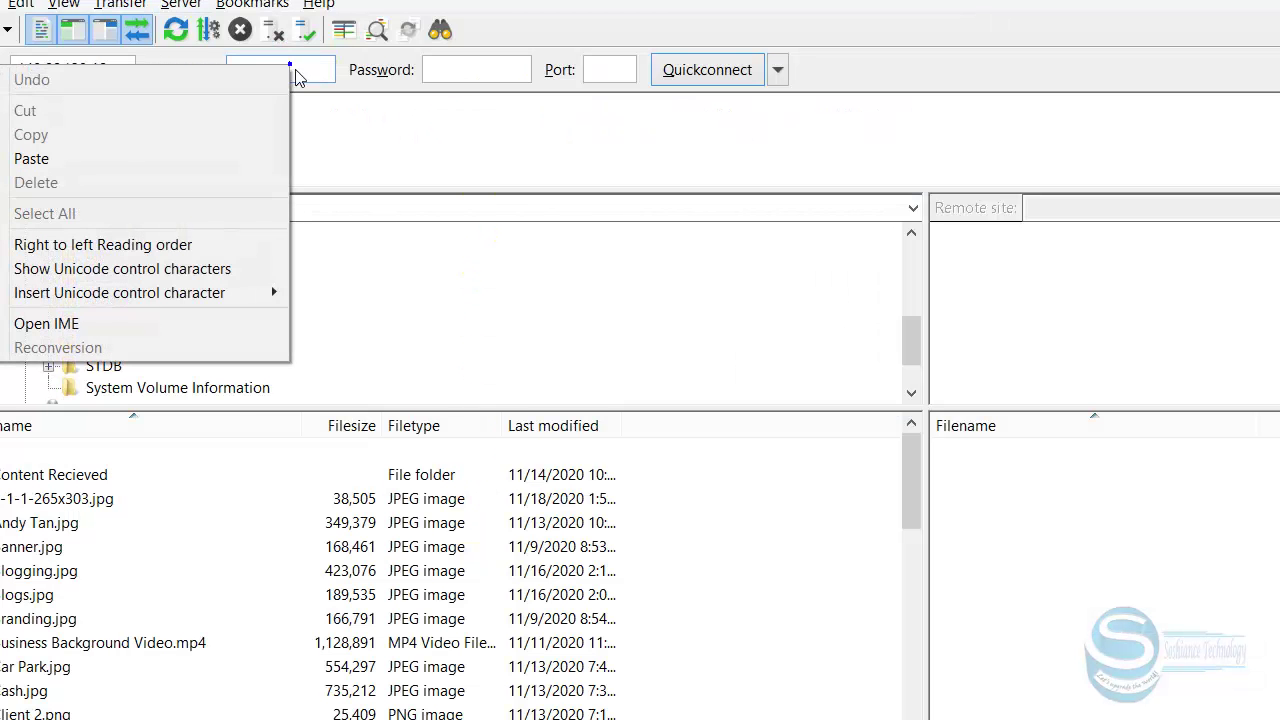
{"action": "left_click", "coordinate": [177, 158]}
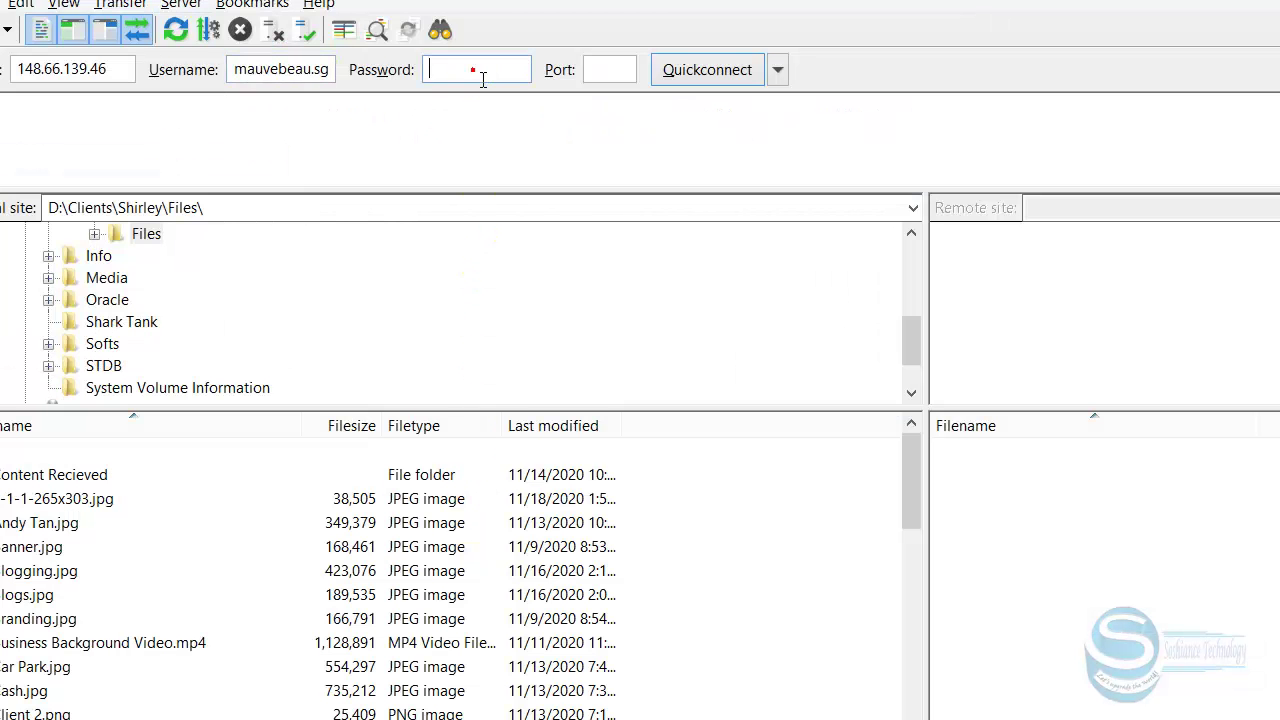
{"action": "type", "text": "••"}
{"action": "left_click", "coordinate": [607, 66]}
Connect on port 21, permanently trusting the server's certificate.
{"action": "type", "text": "21"}
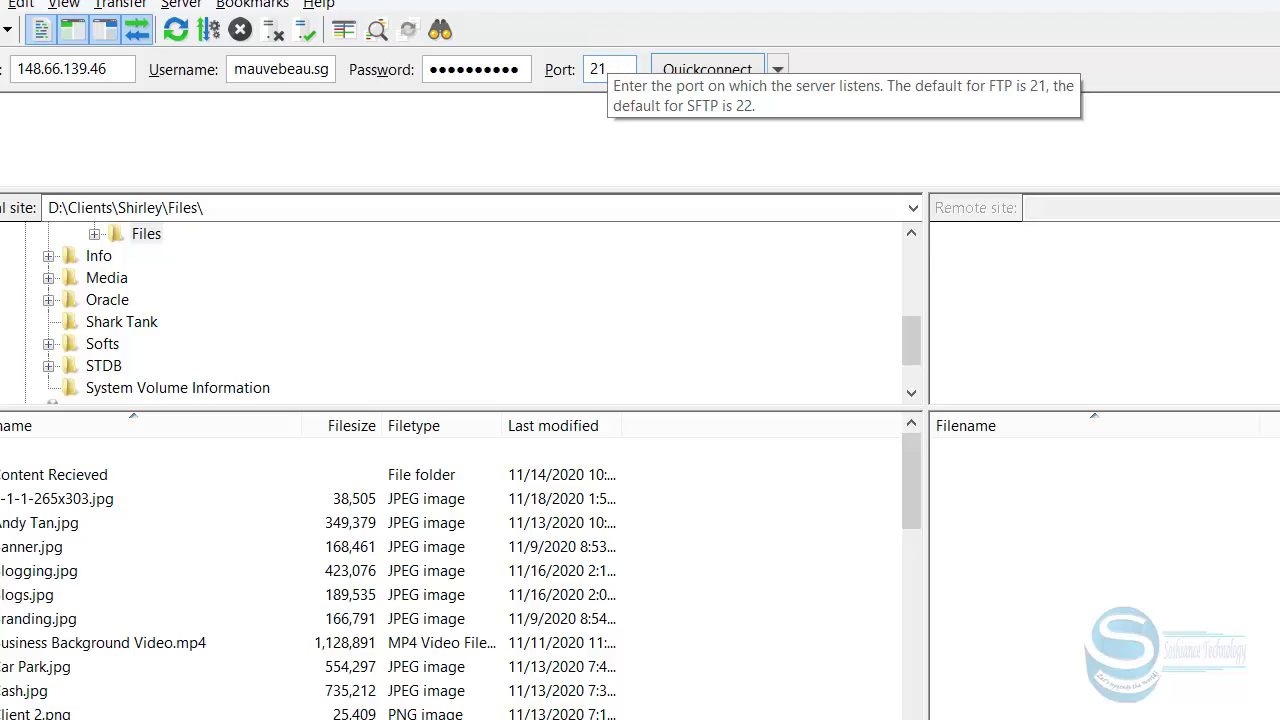
{"action": "left_click", "coordinate": [716, 78]}
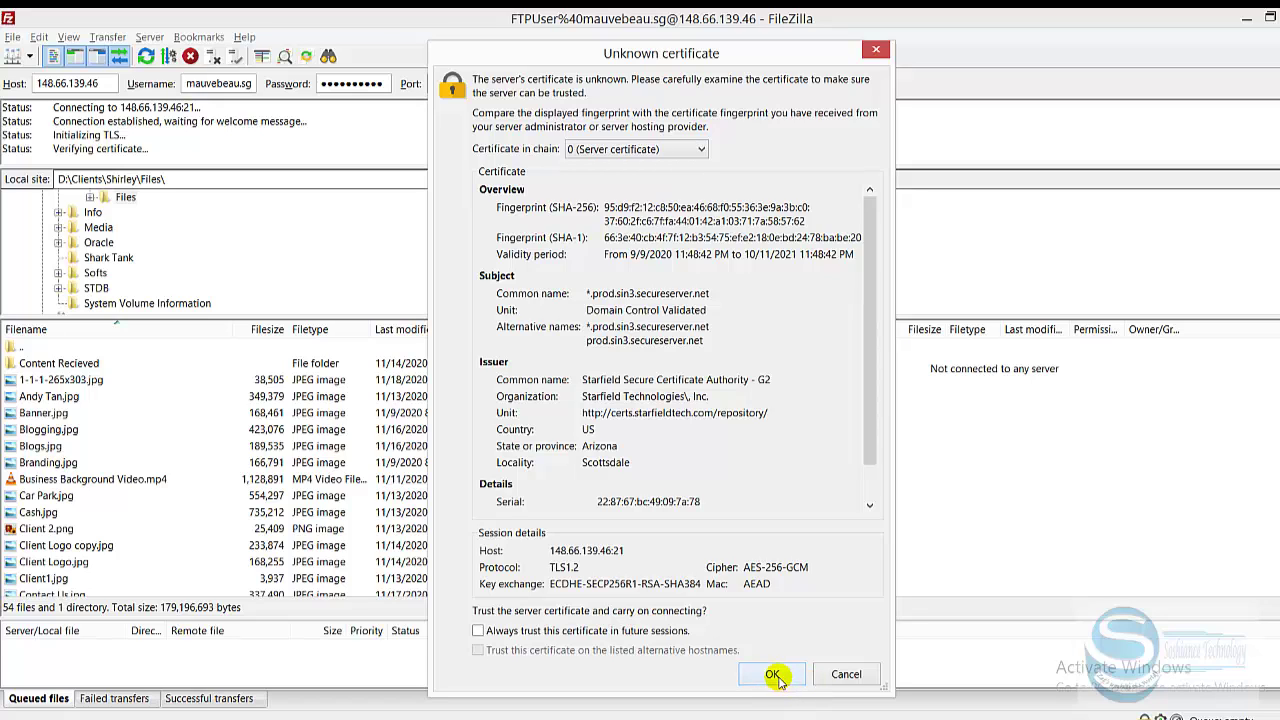
{"action": "left_click", "coordinate": [577, 631]}
{"action": "left_click", "coordinate": [776, 674]}
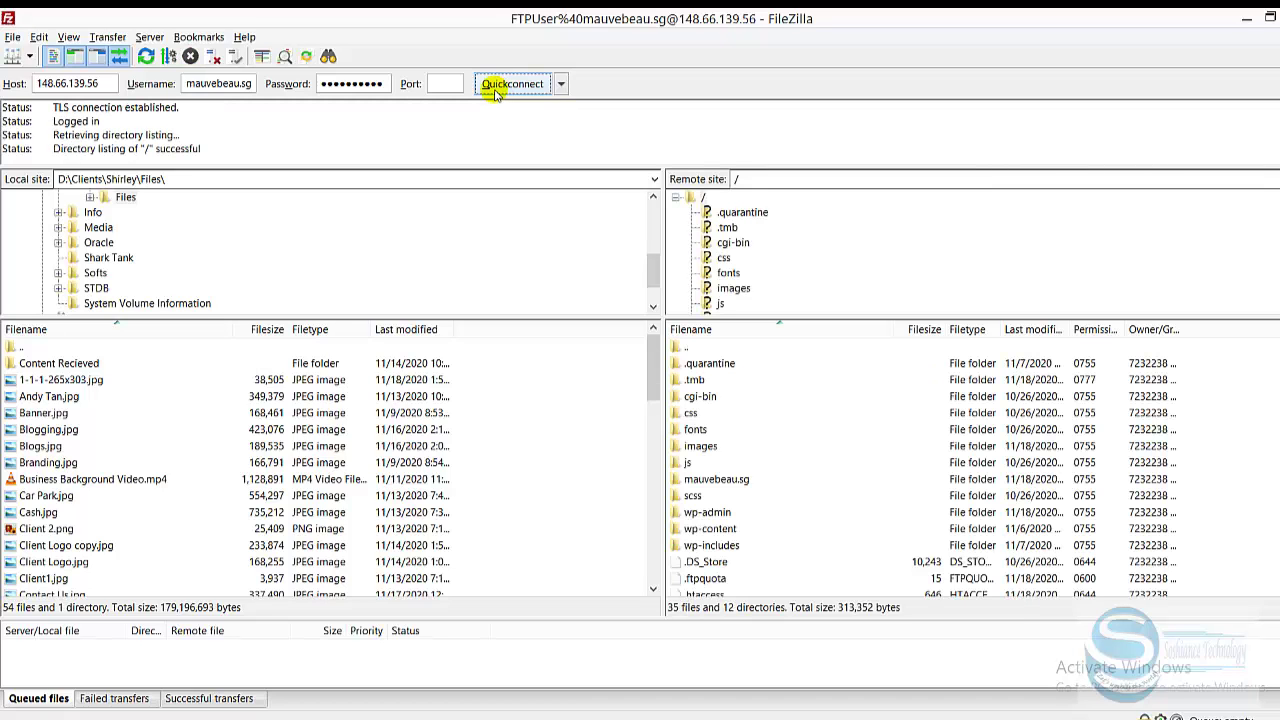
Browse the local side to Desktop and select 'Mauve Beau Mobile Applications video.mp4'.
{"action": "left_click_drag", "start_coordinate": [237, 143], "coordinate": [172, 149]}
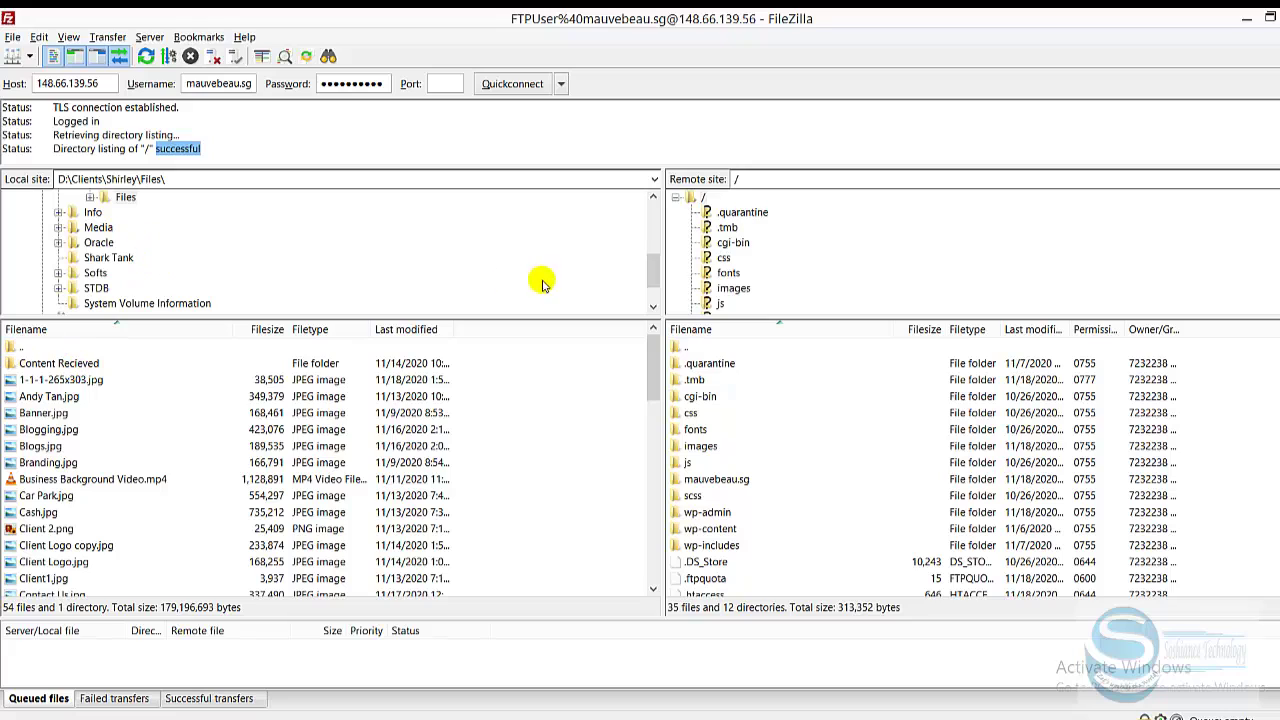
{"action": "left_click_drag", "start_coordinate": [653, 265], "coordinate": [653, 198]}
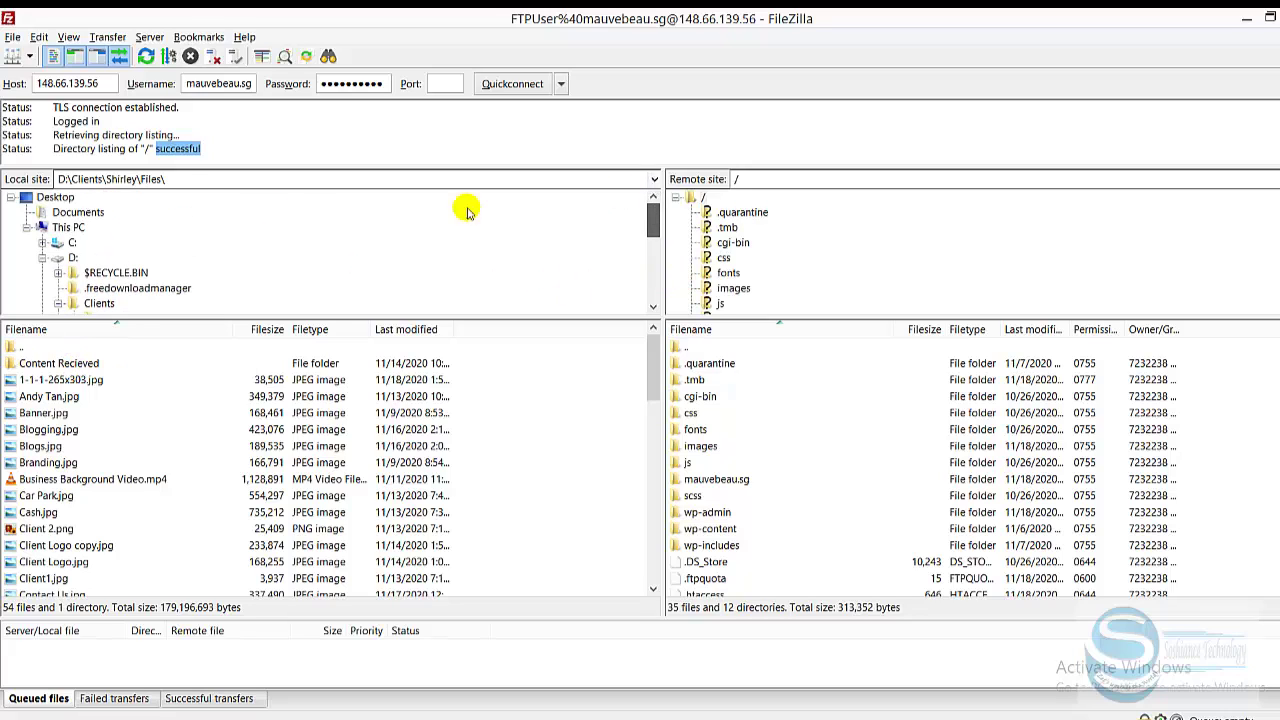
{"action": "left_click", "coordinate": [68, 197]}
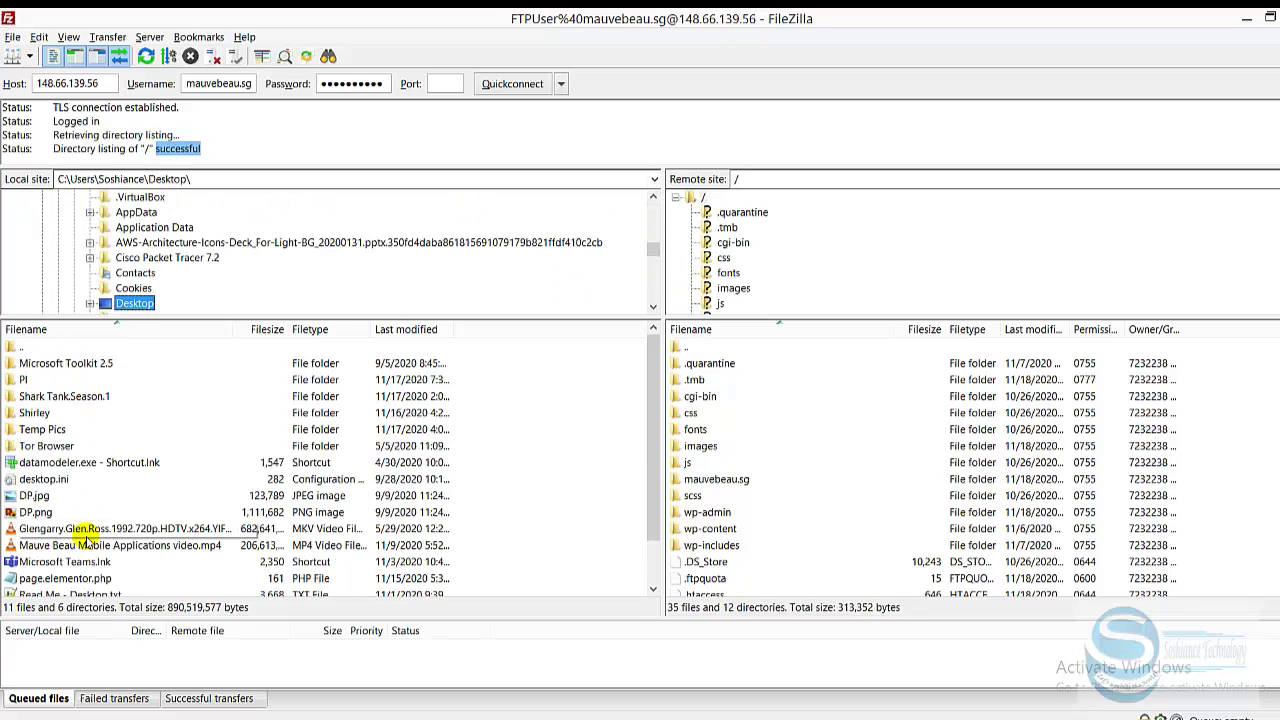
{"action": "left_click", "coordinate": [137, 548]}
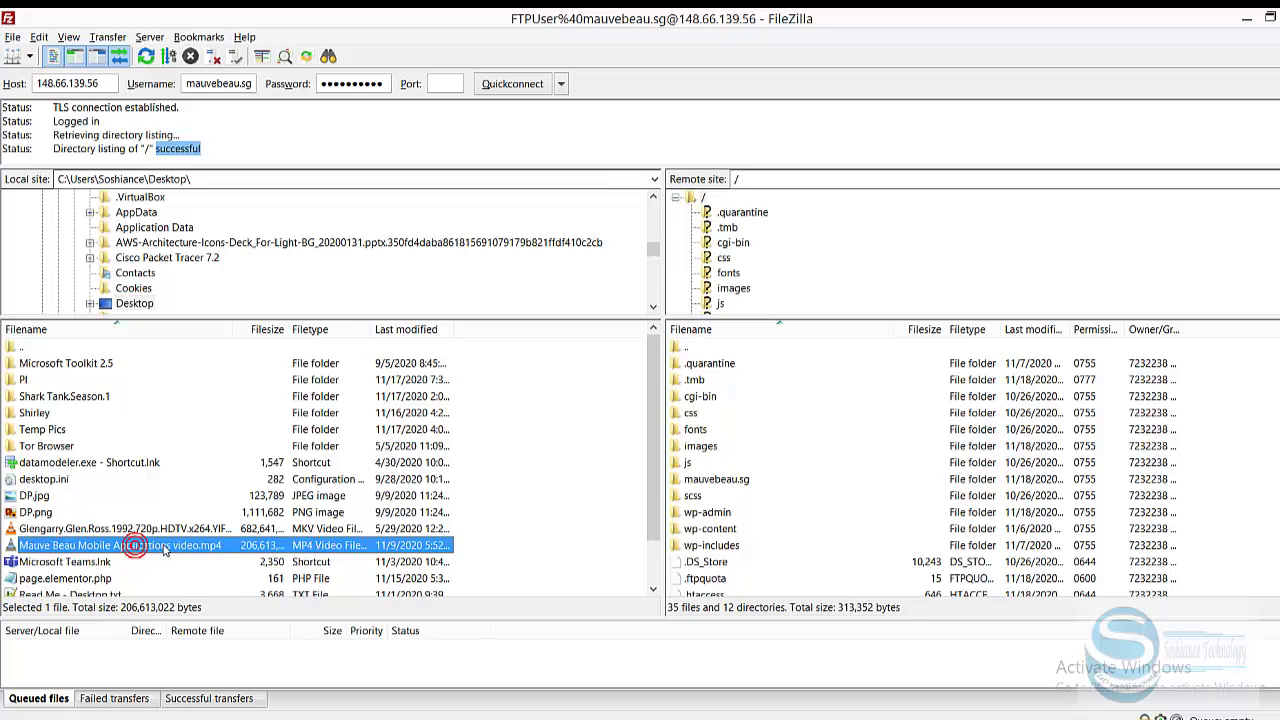
{"action": "scroll", "coordinate": [648, 524], "scroll_direction": "down", "scroll_amount": 1}
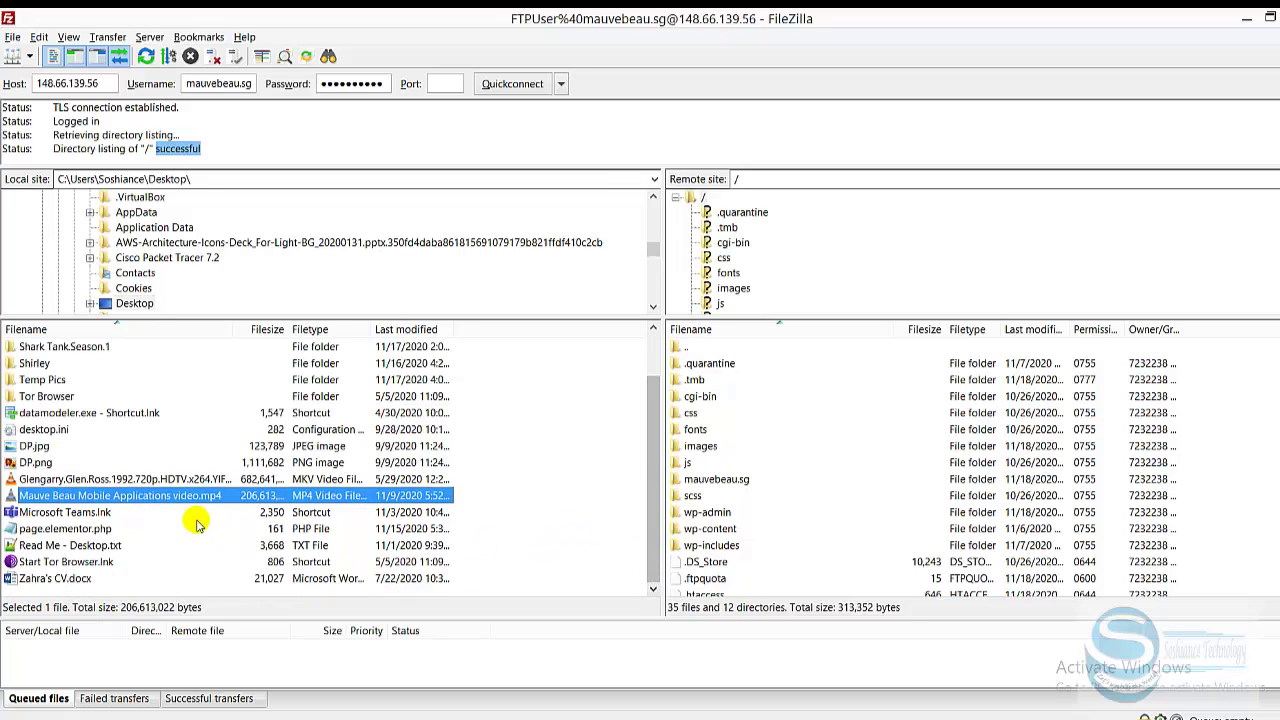
Navigate the remote pane into the server's wp-content/uploads/2020 folder.
{"action": "right_click", "coordinate": [112, 493]}
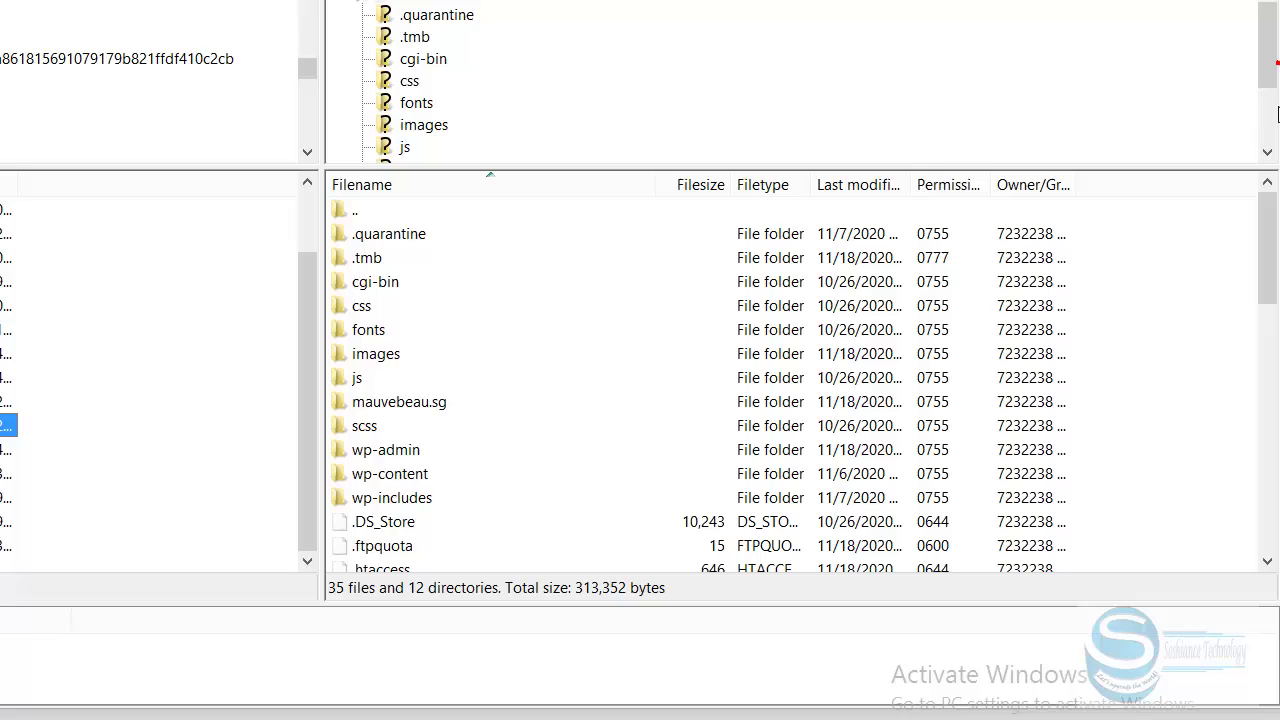
{"action": "mouse_move", "coordinate": [1268, 51]}
{"action": "left_mouse_down"}
{"action": "mouse_move", "coordinate": [1268, 114]}
{"action": "mouse_move", "coordinate": [1268, 51]}
{"action": "left_mouse_up"}
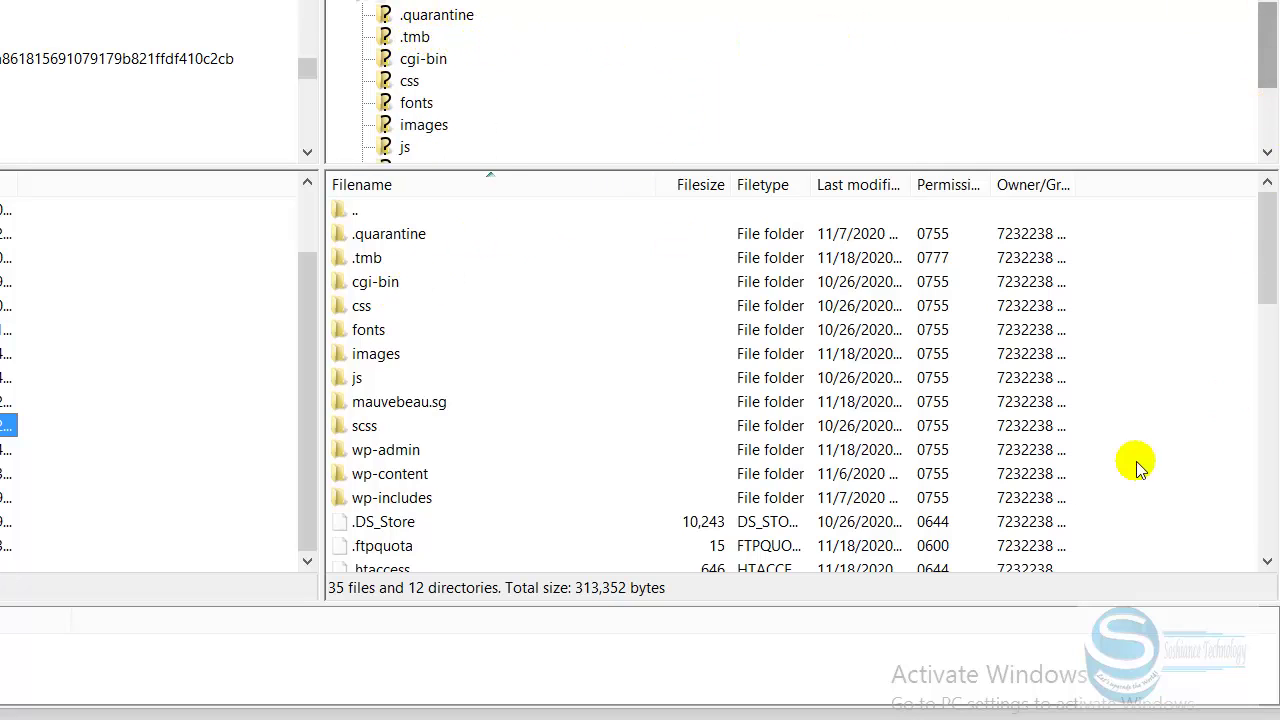
{"action": "left_click", "coordinate": [393, 478]}
{"action": "double_click", "coordinate": [395, 478]}
{"action": "left_click", "coordinate": [343, 360]}
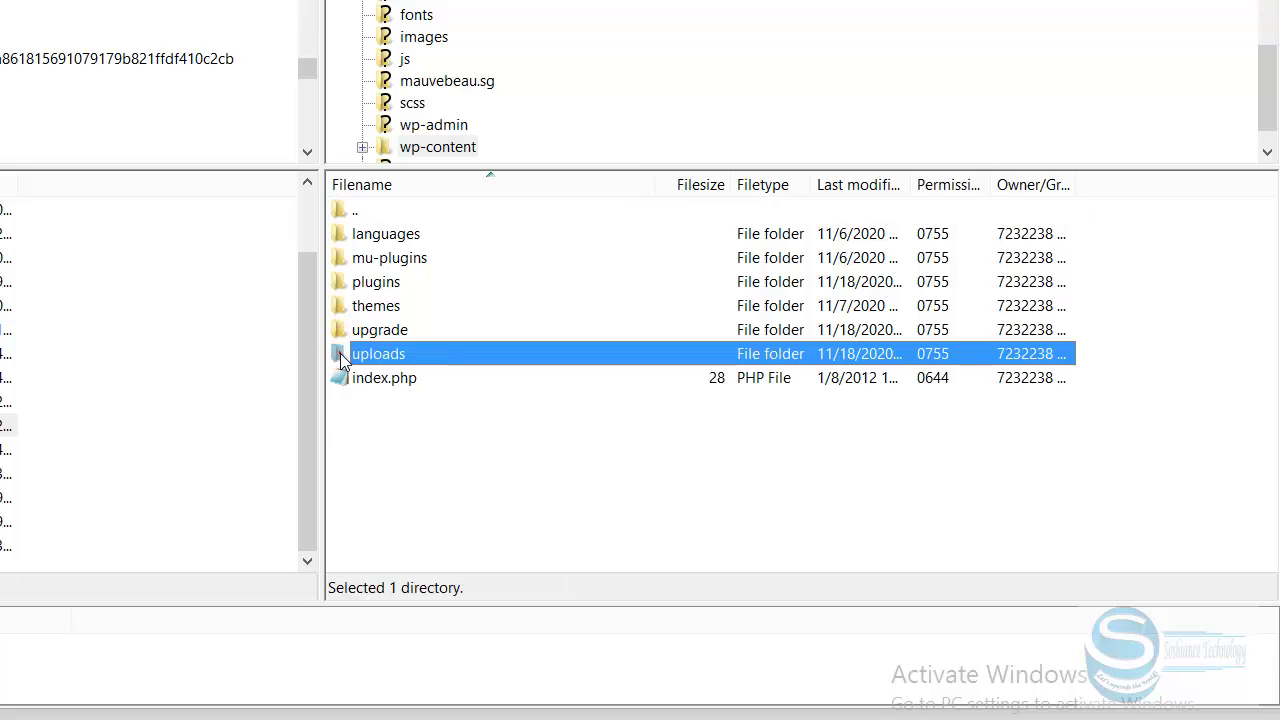
{"action": "double_click", "coordinate": [340, 353]}
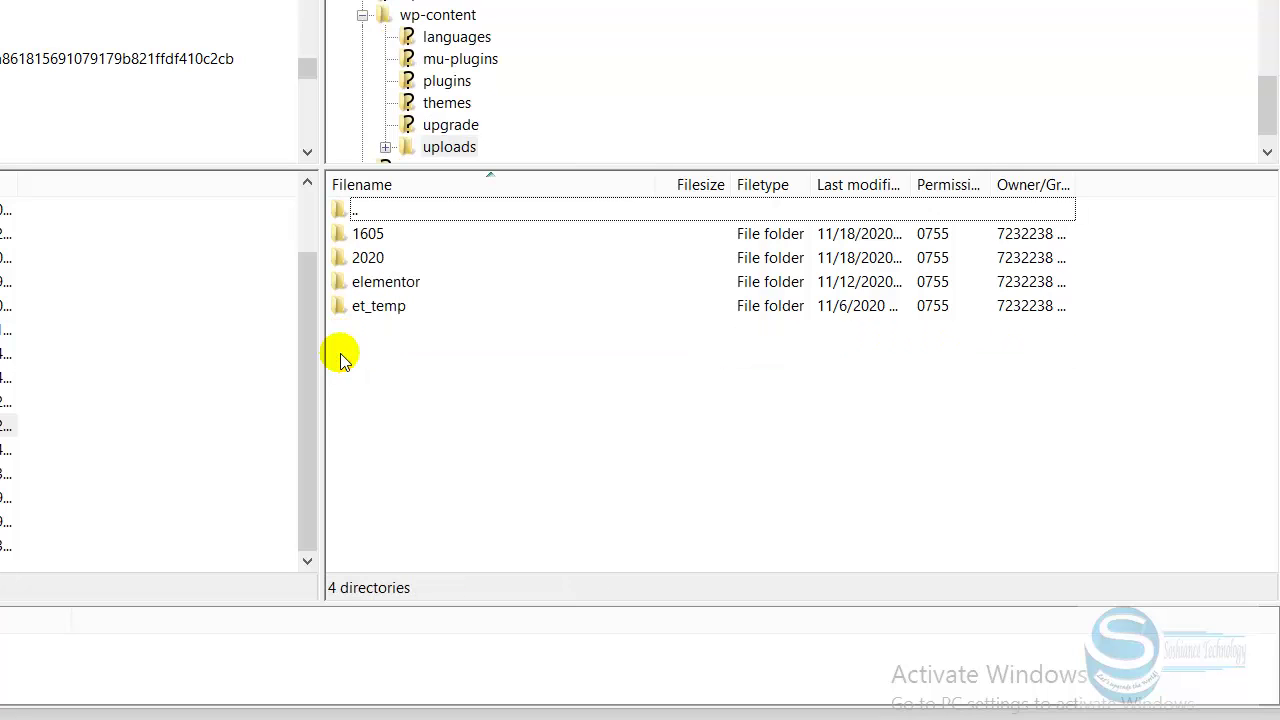
{"action": "left_click", "coordinate": [339, 258]}
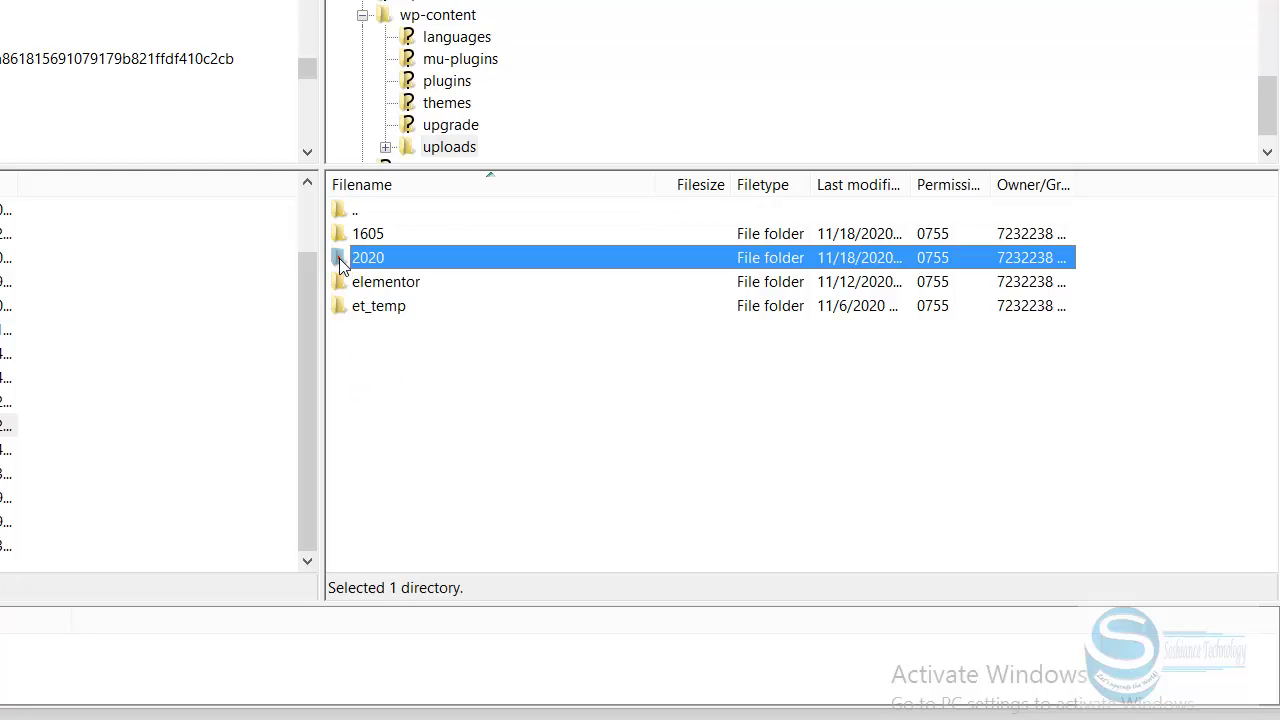
{"action": "double_click", "coordinate": [339, 258]}
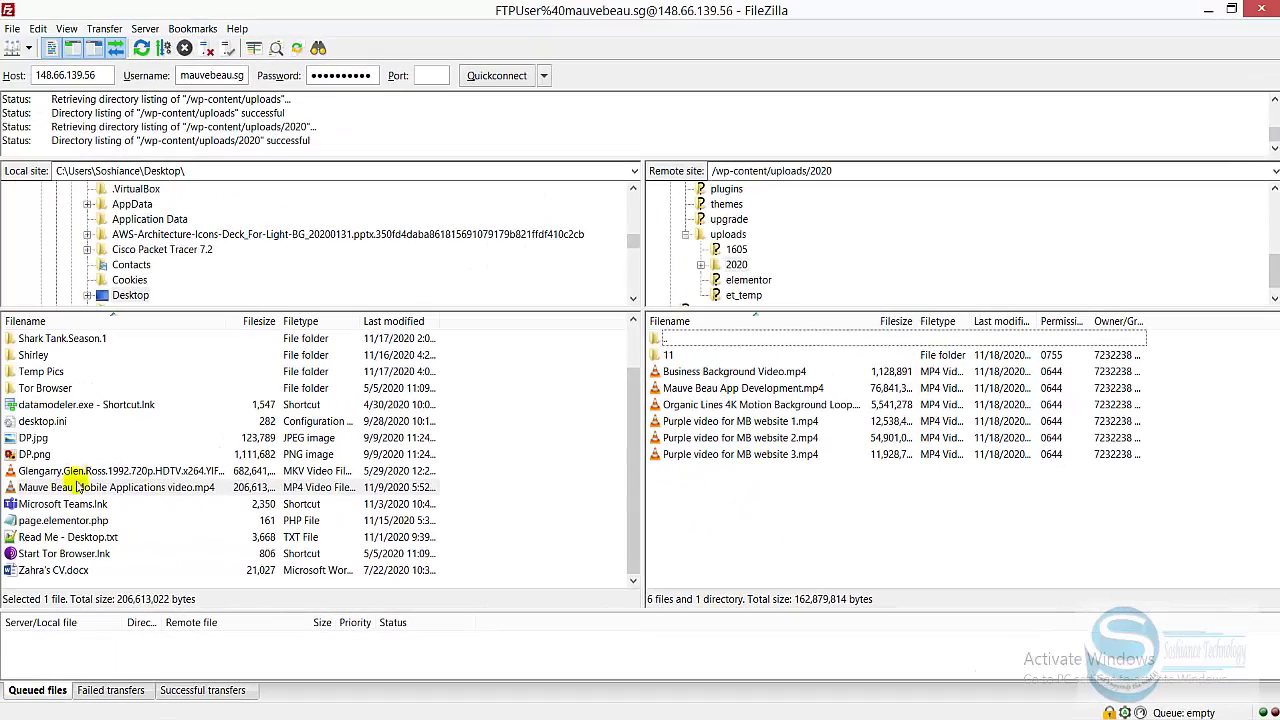
Upload the local Mauve Beau Mobile Applications video.mp4 to the 2020 folder.
{"action": "left_click", "coordinate": [0, 476]}
{"action": "right_click", "coordinate": [132, 481]}
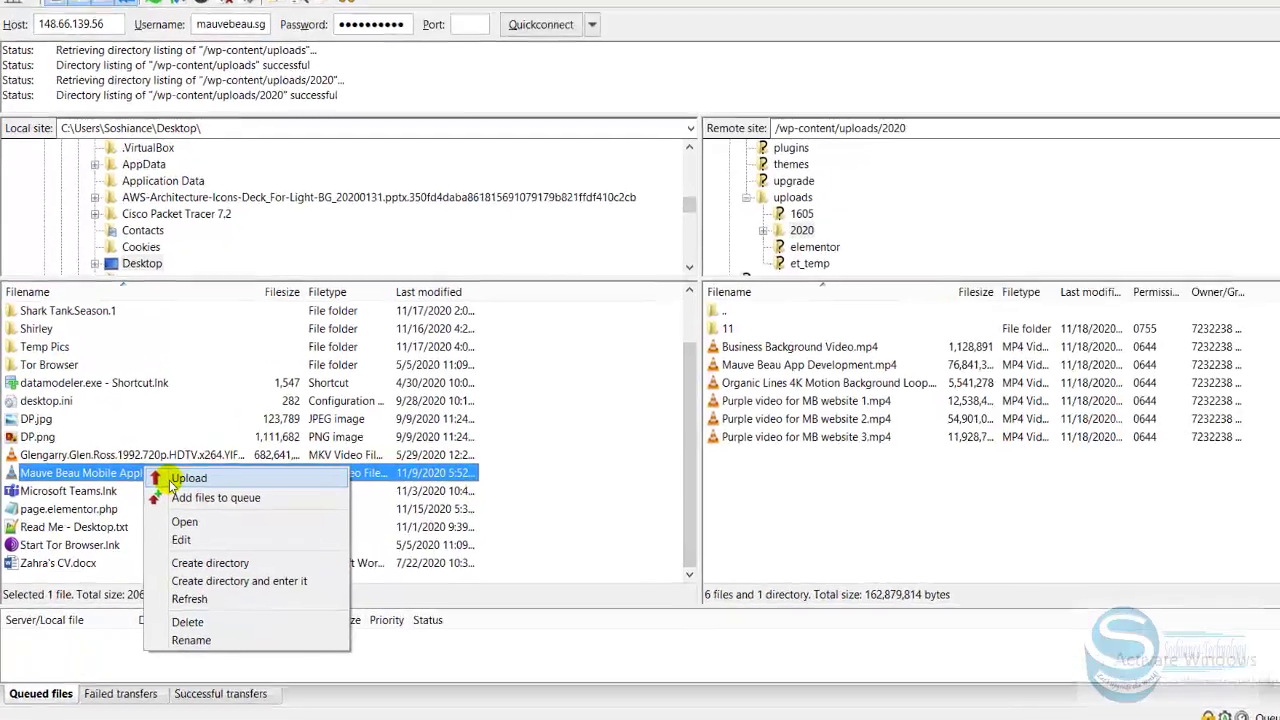
{"action": "left_click", "coordinate": [150, 493]}
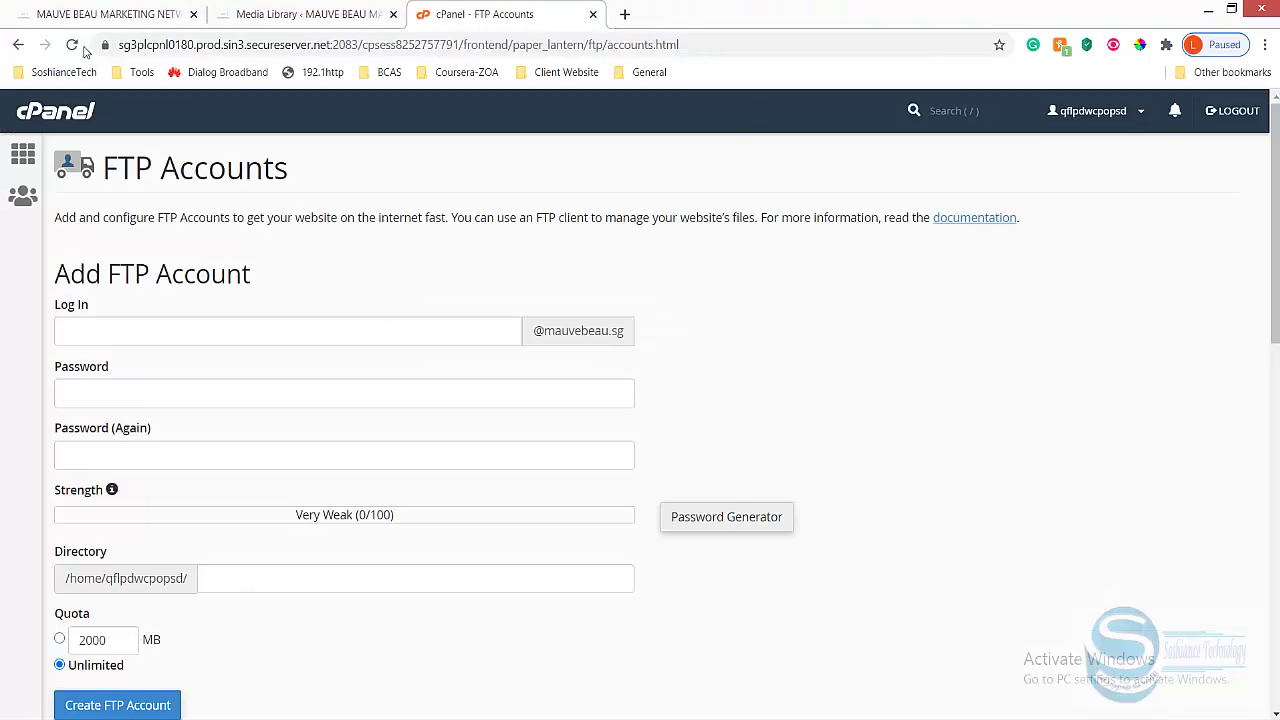
In the WordPress admin, filter the installed plugins list for 'Add from server'.
{"action": "left_click", "coordinate": [92, 12]}
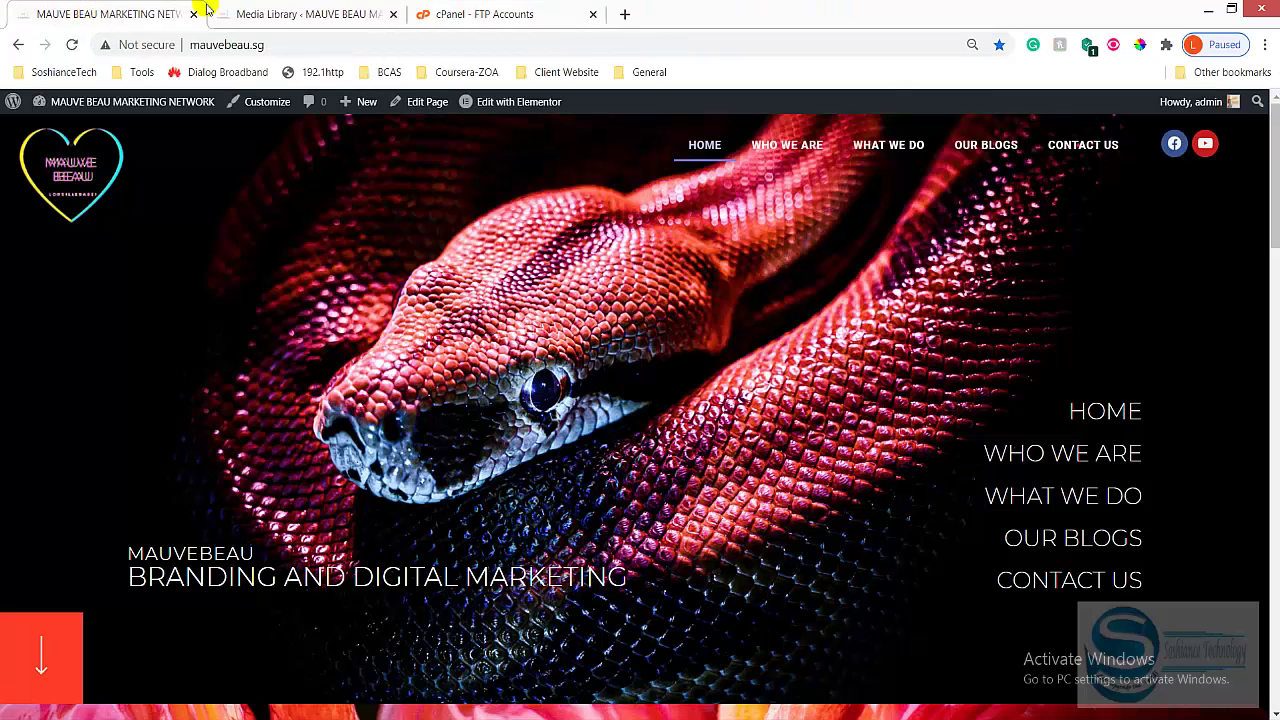
{"action": "left_click", "coordinate": [323, 13]}
{"action": "left_click", "coordinate": [110, 14]}
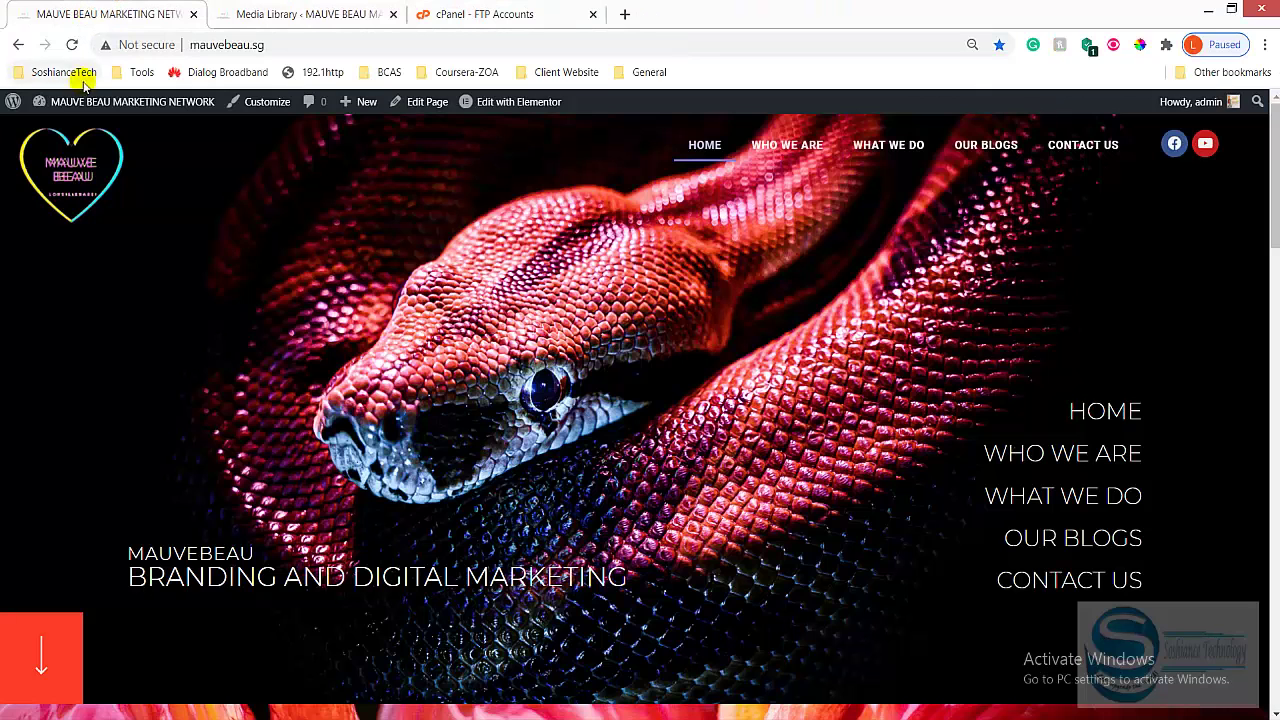
{"action": "mouse_move", "coordinate": [100, 101]}
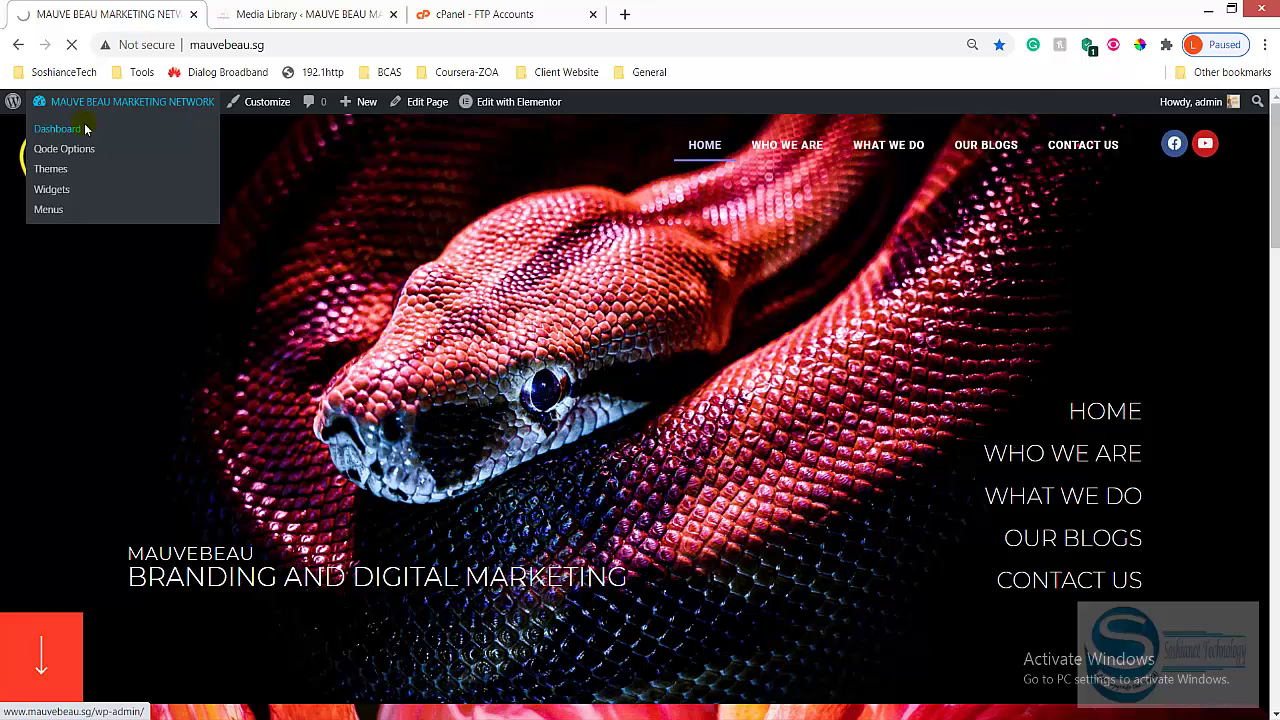
{"action": "left_click", "coordinate": [85, 128]}
{"action": "left_click", "coordinate": [40, 433]}
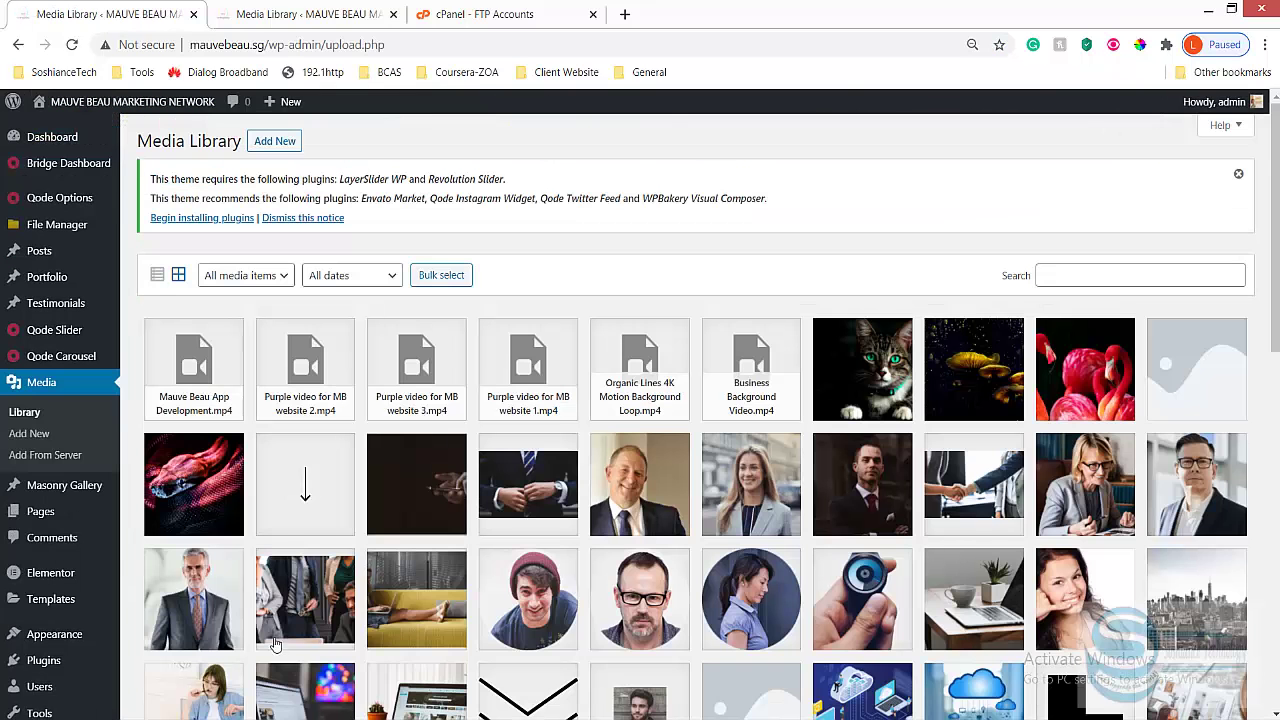
{"action": "mouse_move", "coordinate": [33, 368]}
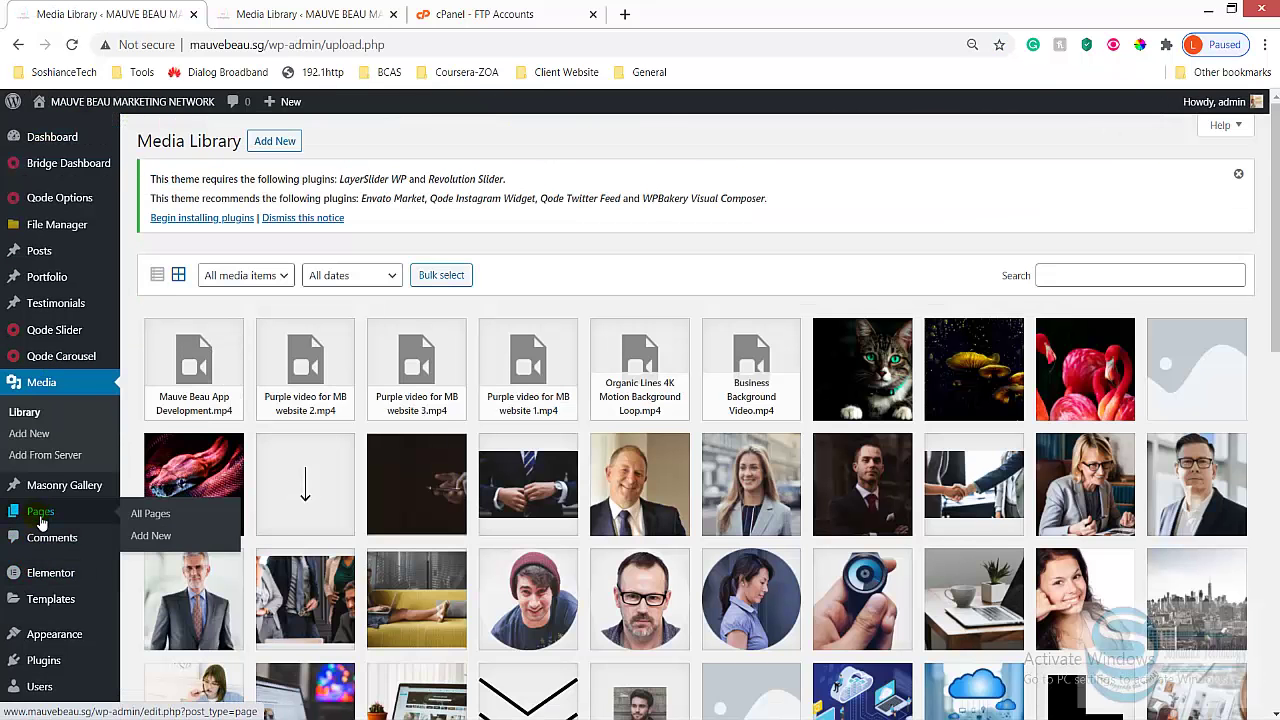
{"action": "left_click", "coordinate": [41, 662]}
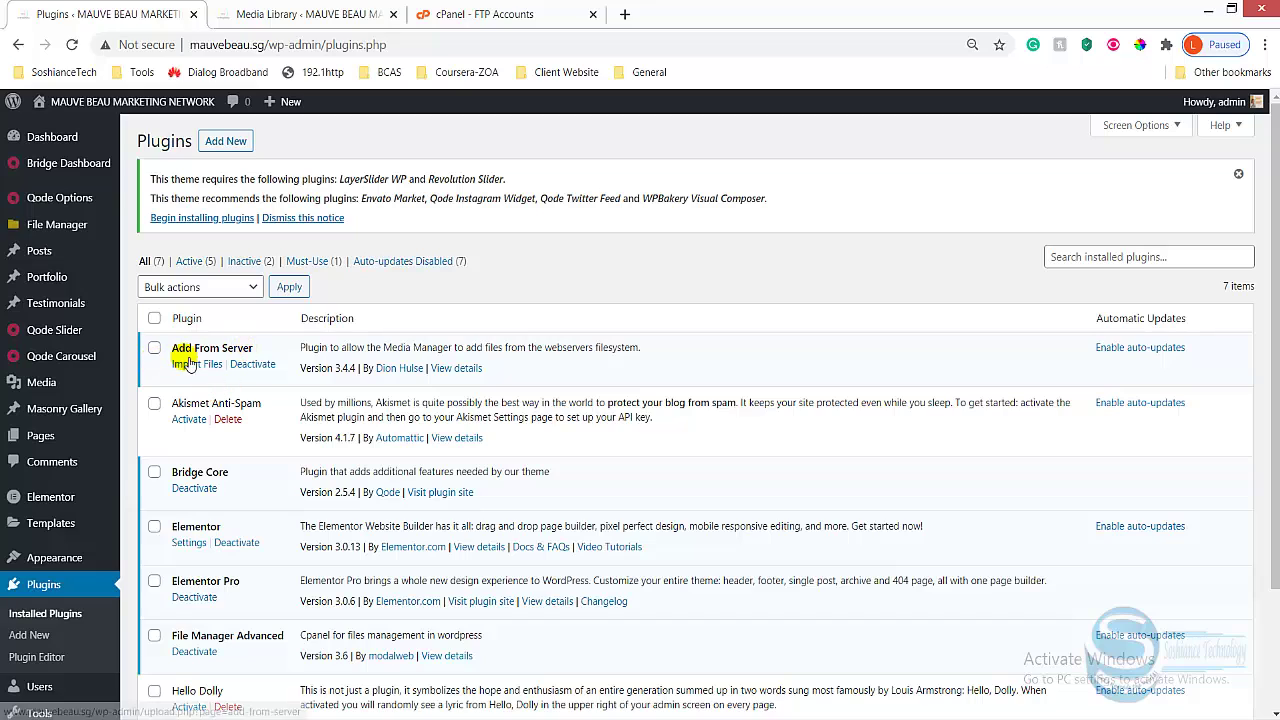
{"action": "left_click", "coordinate": [1090, 258]}
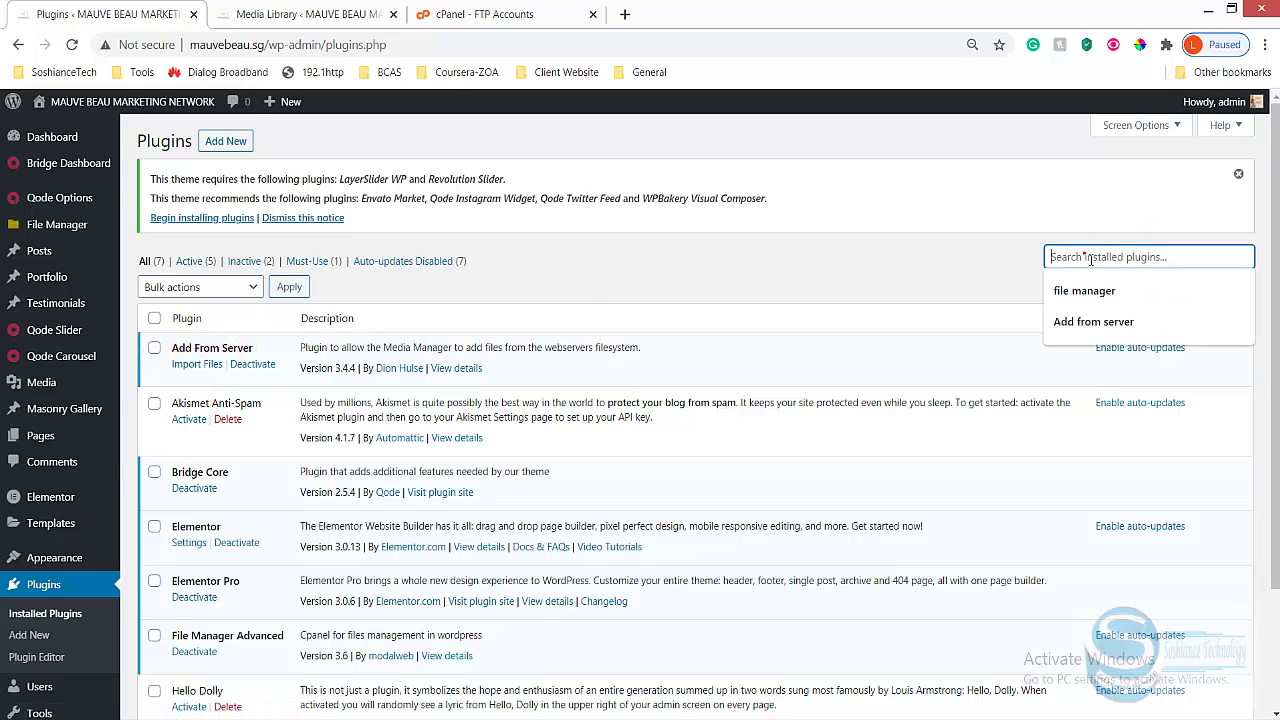
{"action": "left_click", "coordinate": [1110, 322]}
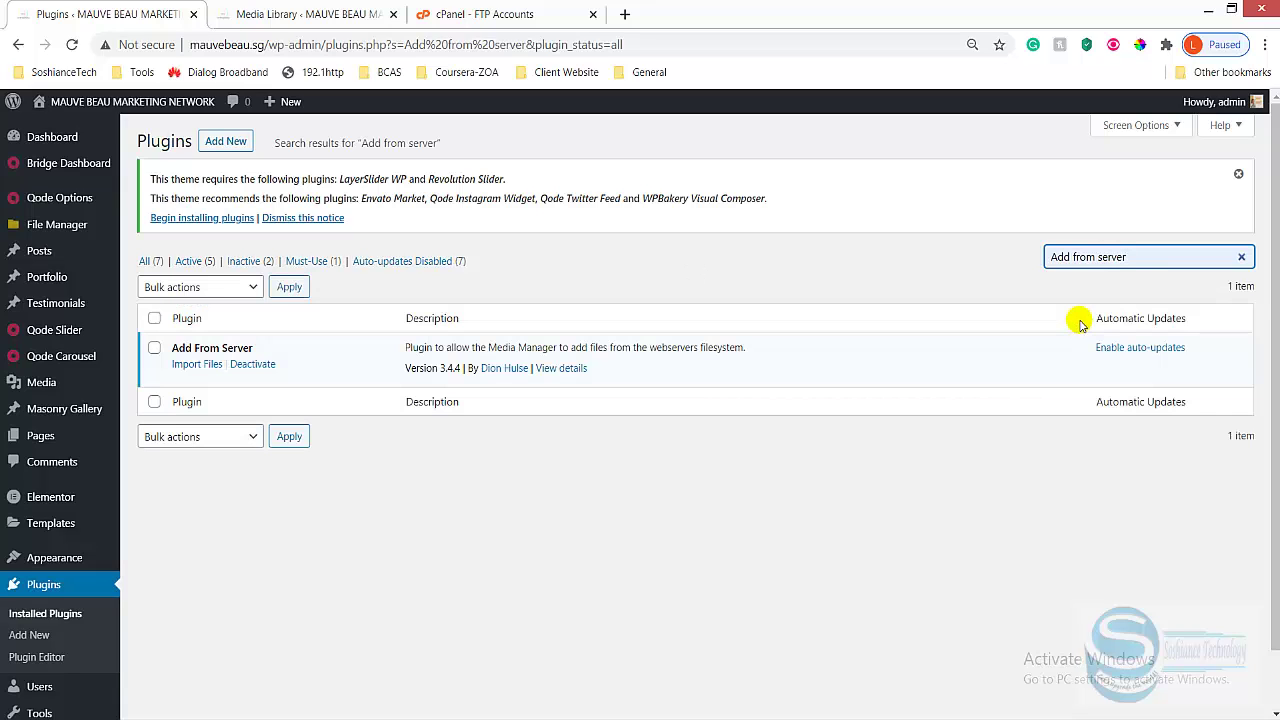
Search the plugin directory for 'Add from server', return to installed plugins, then bring FileZilla forward.
{"action": "left_click", "coordinate": [244, 146]}
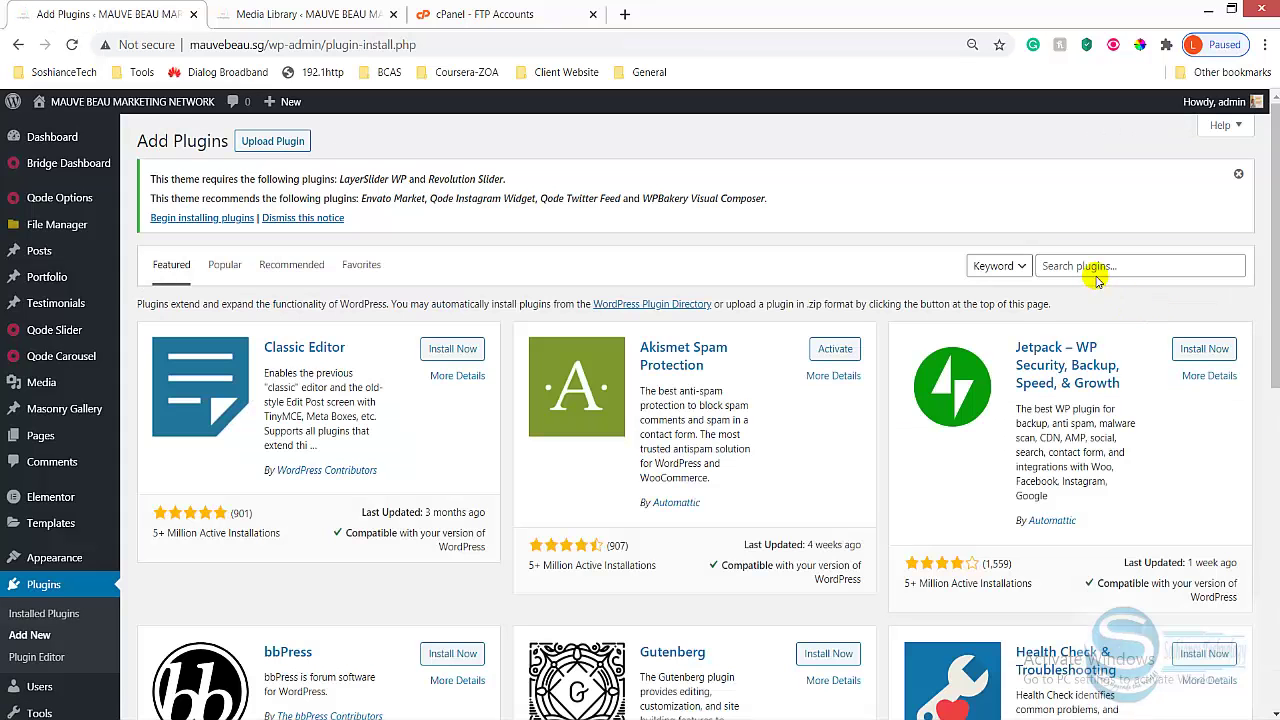
{"action": "left_click", "coordinate": [1092, 272]}
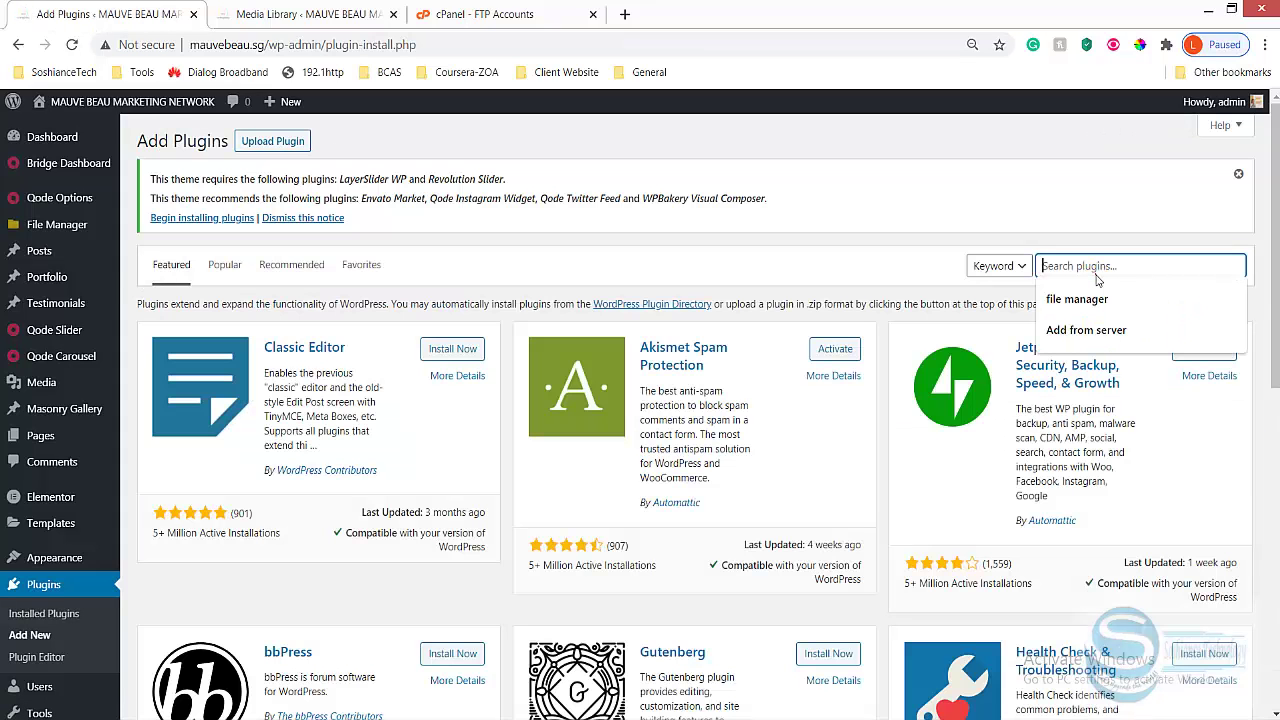
{"action": "type", "text": "a"}
{"action": "left_click", "coordinate": [1097, 299]}
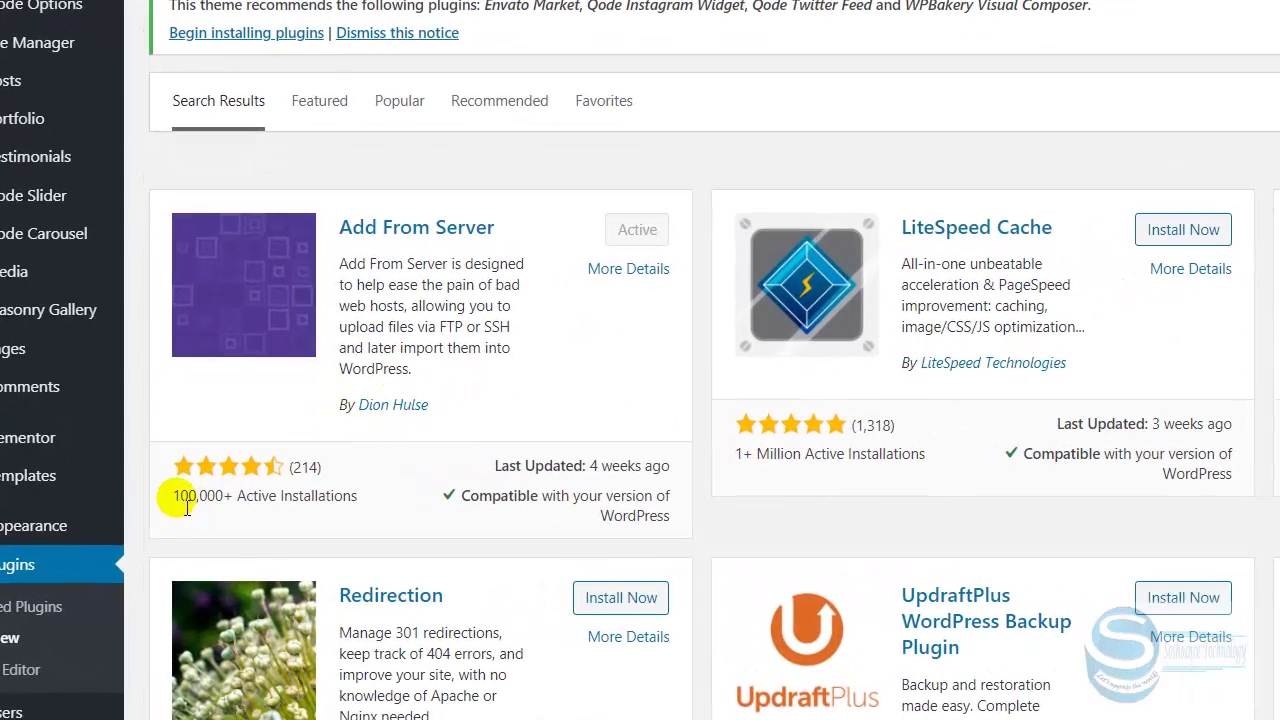
{"action": "left_click_drag", "start_coordinate": [229, 508], "coordinate": [366, 500]}
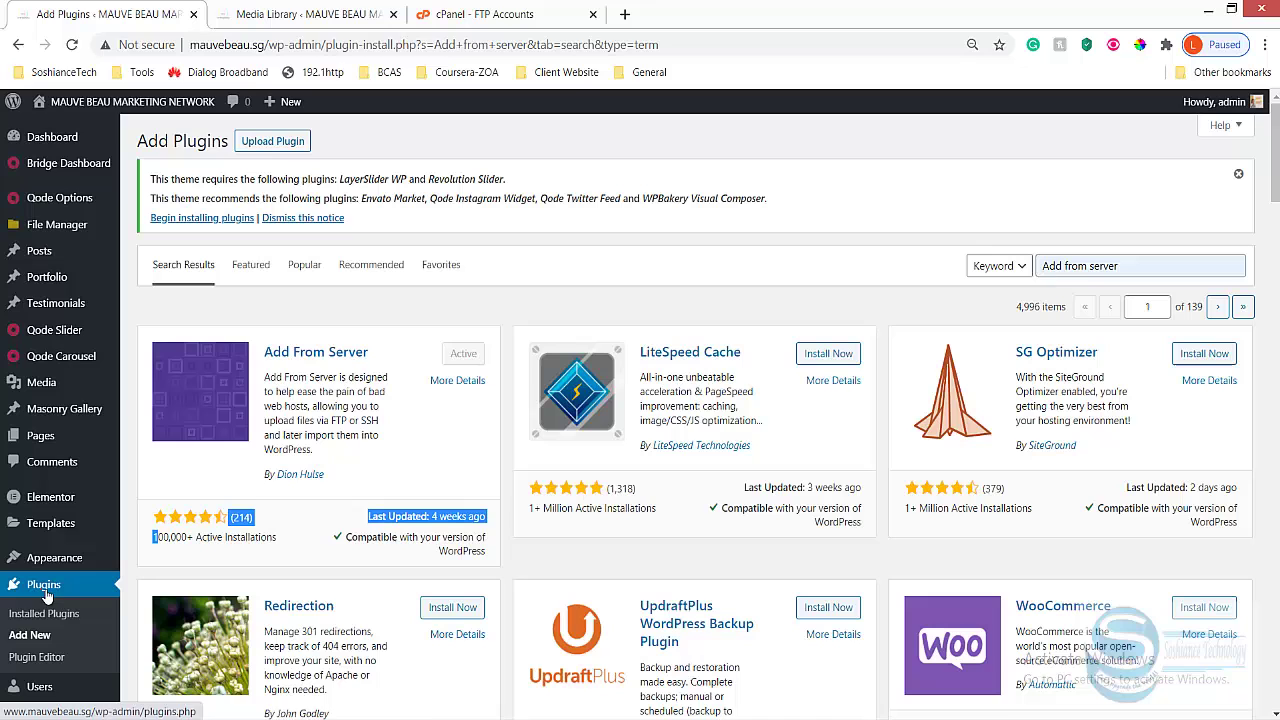
{"action": "left_click", "coordinate": [45, 594]}
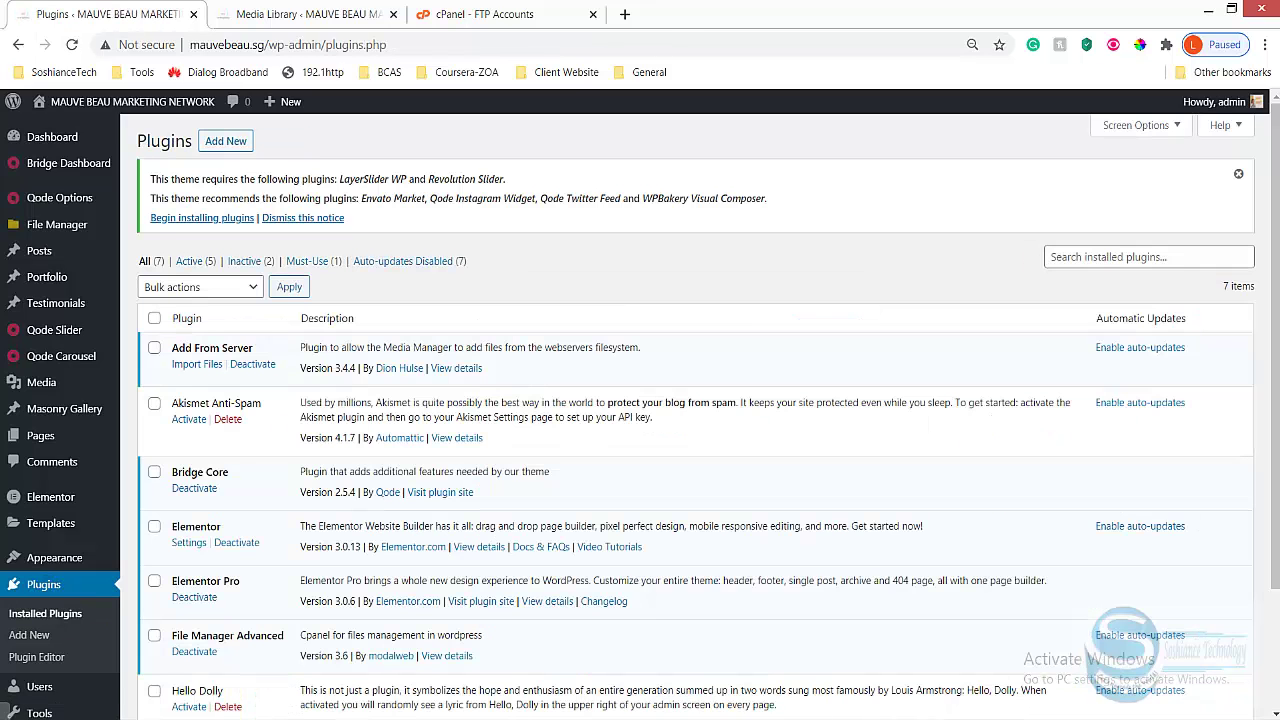
{"action": "left_click", "coordinate": [720, 540]}
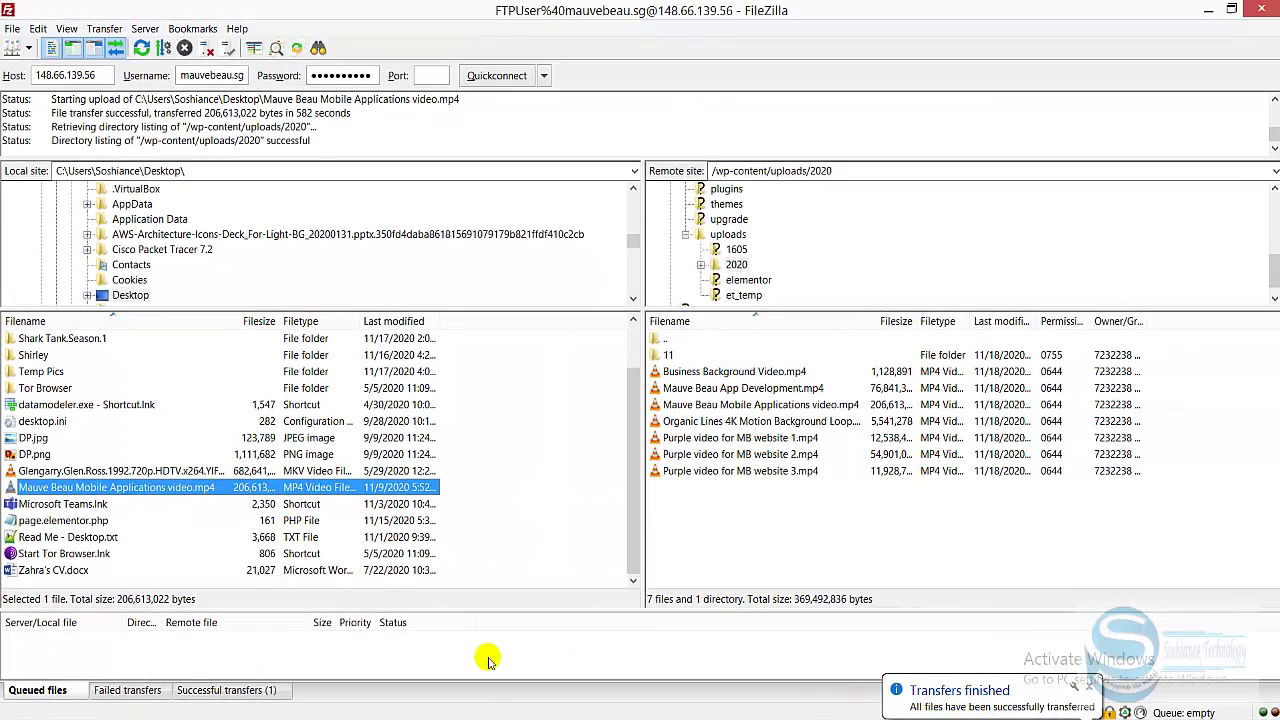
Back in the browser, go to Media > Add From Server to browse wp-content/uploads.
{"action": "key", "text": "alt+Tab"}
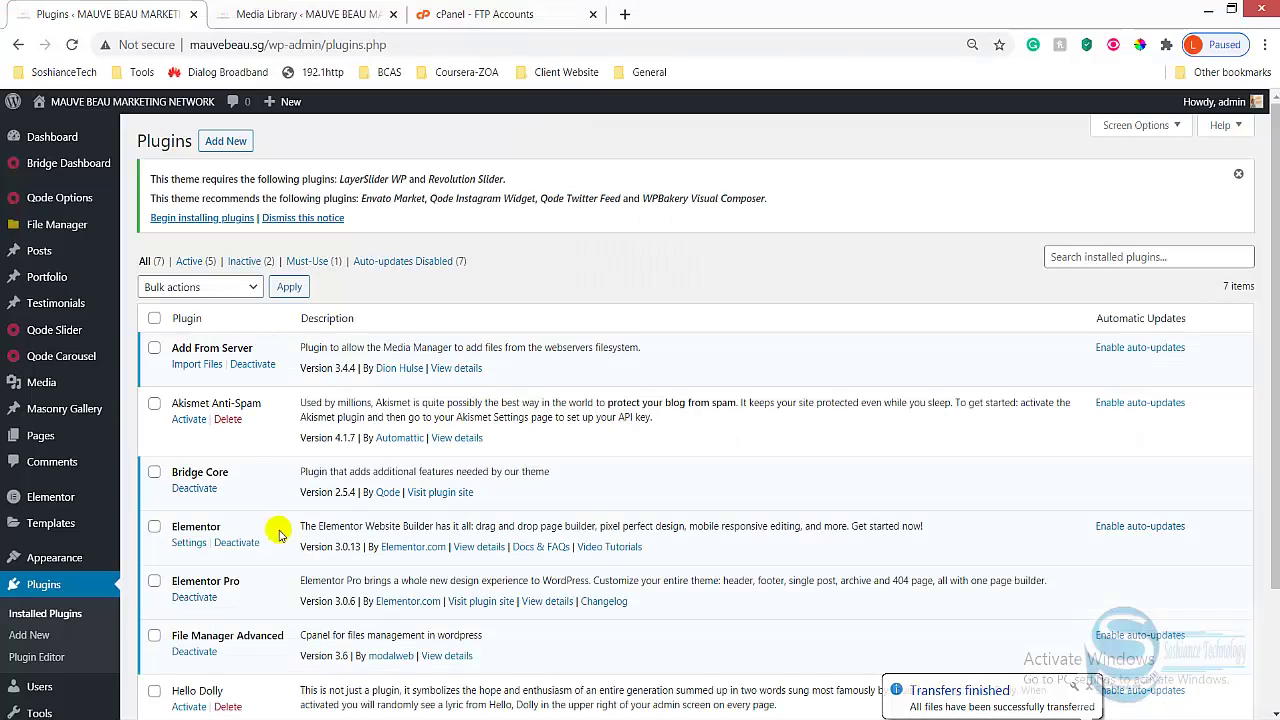
{"action": "mouse_move", "coordinate": [52, 260]}
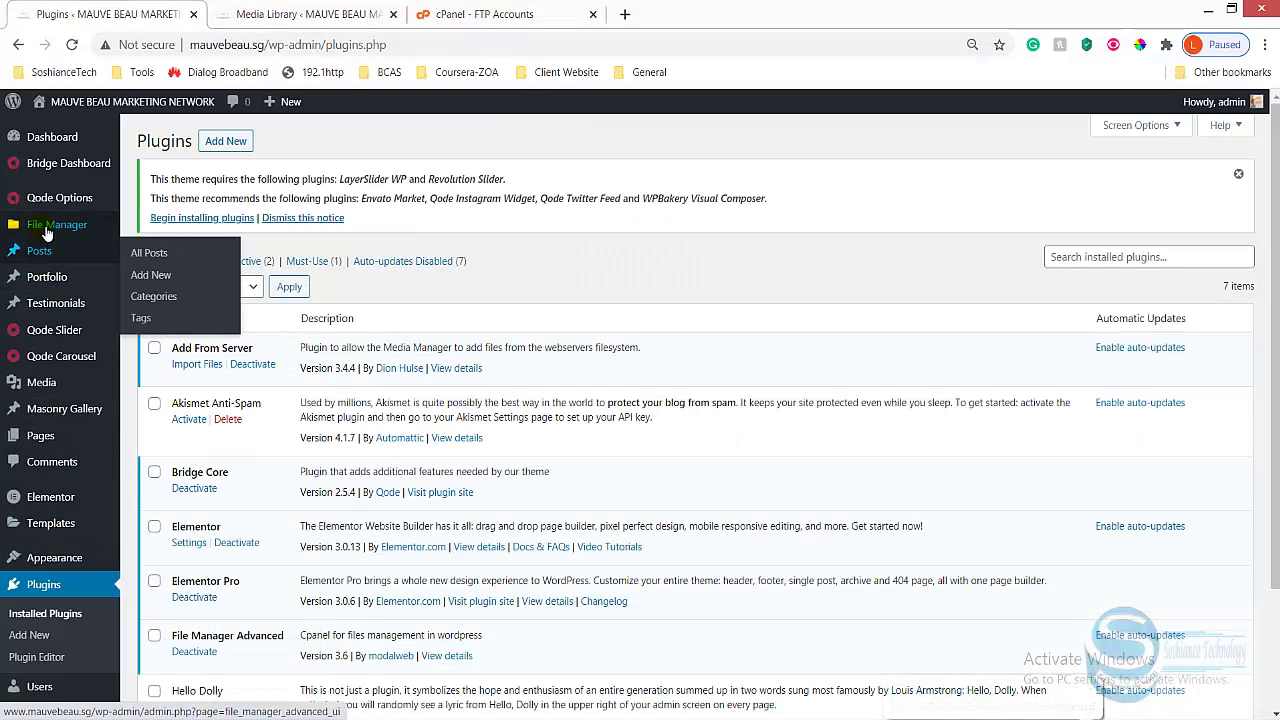
{"action": "left_click", "coordinate": [42, 383]}
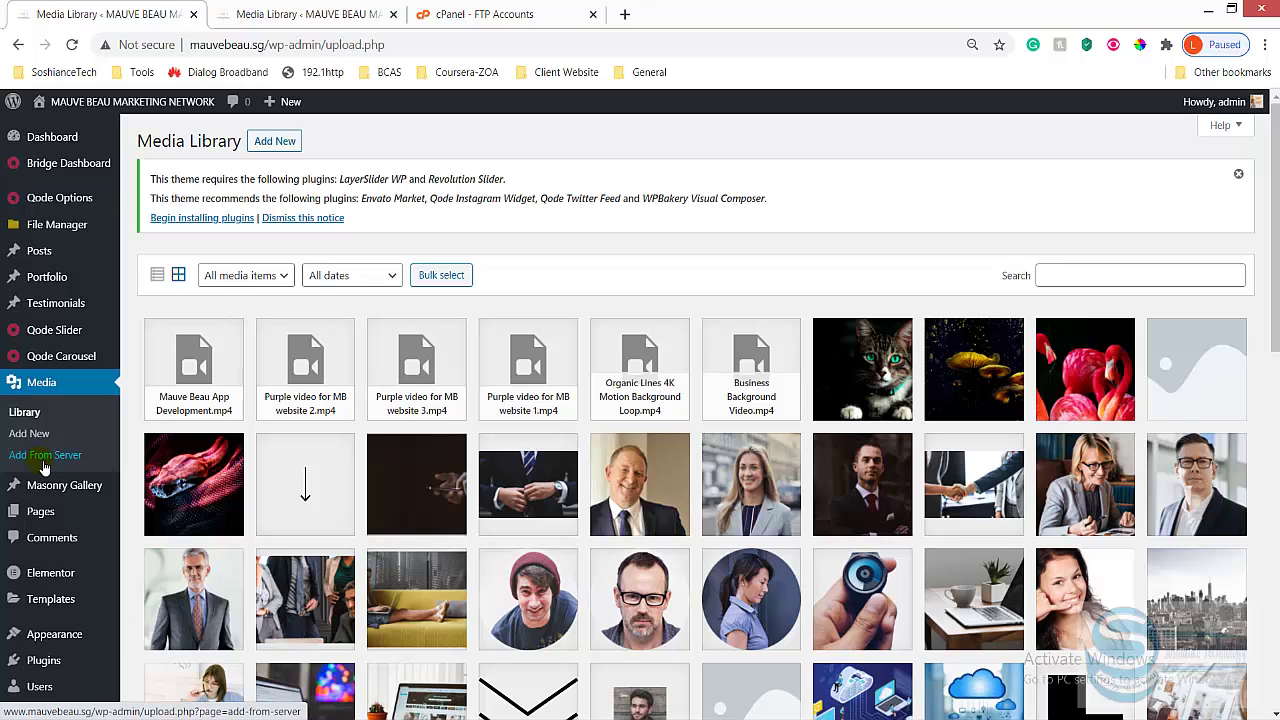
{"action": "left_click", "coordinate": [44, 458]}
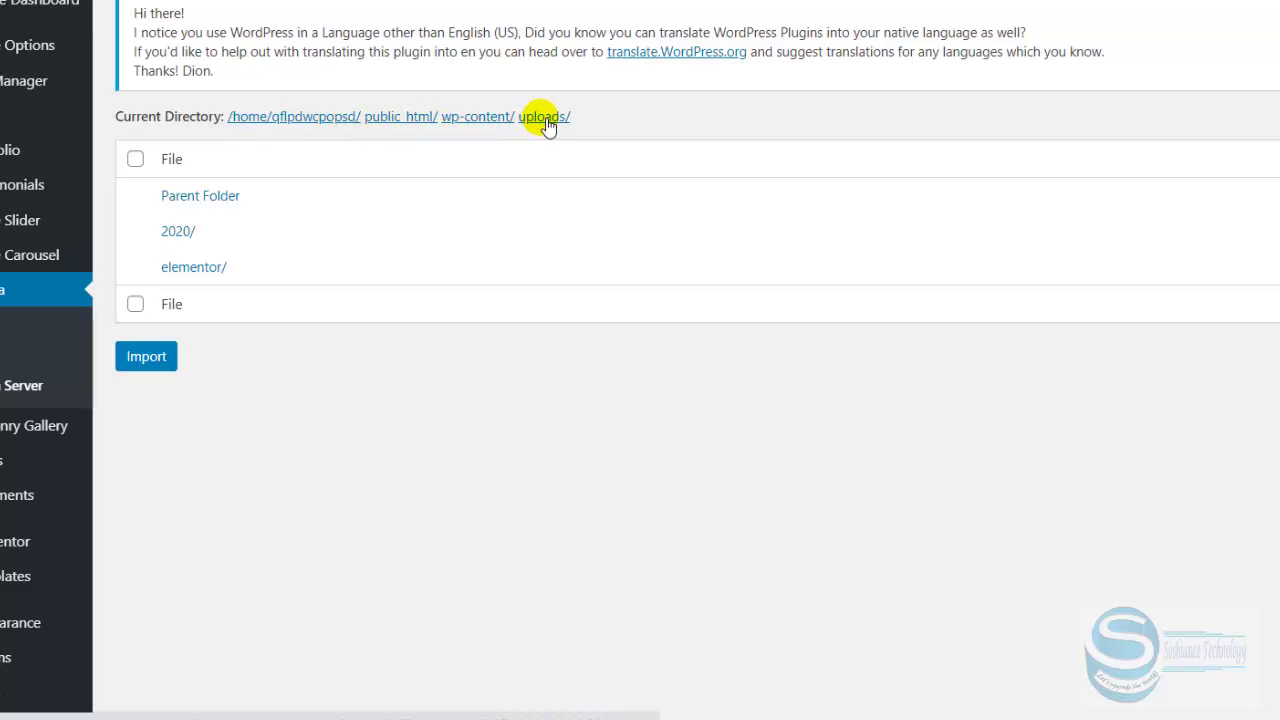
Import Mauve Beau Mobile Applications video.mp4 from the server's 2020/ folder.
{"action": "left_click", "coordinate": [183, 234]}
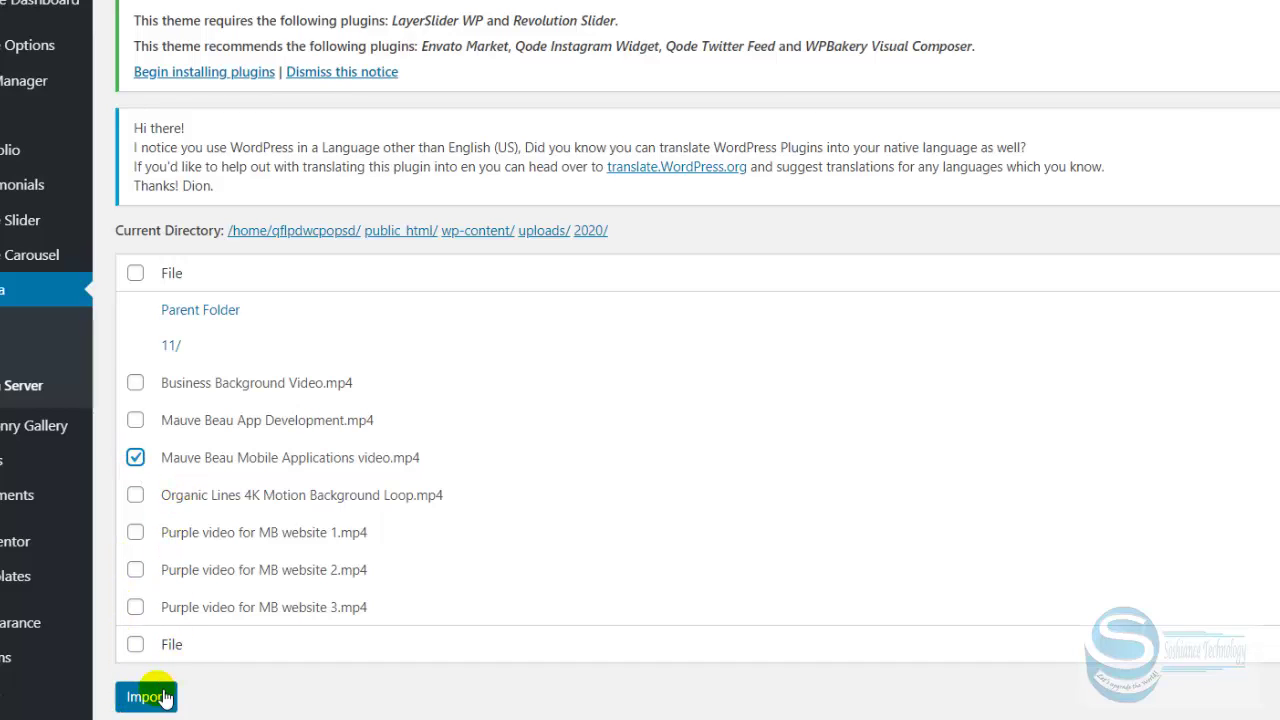
{"action": "left_click", "coordinate": [158, 698]}
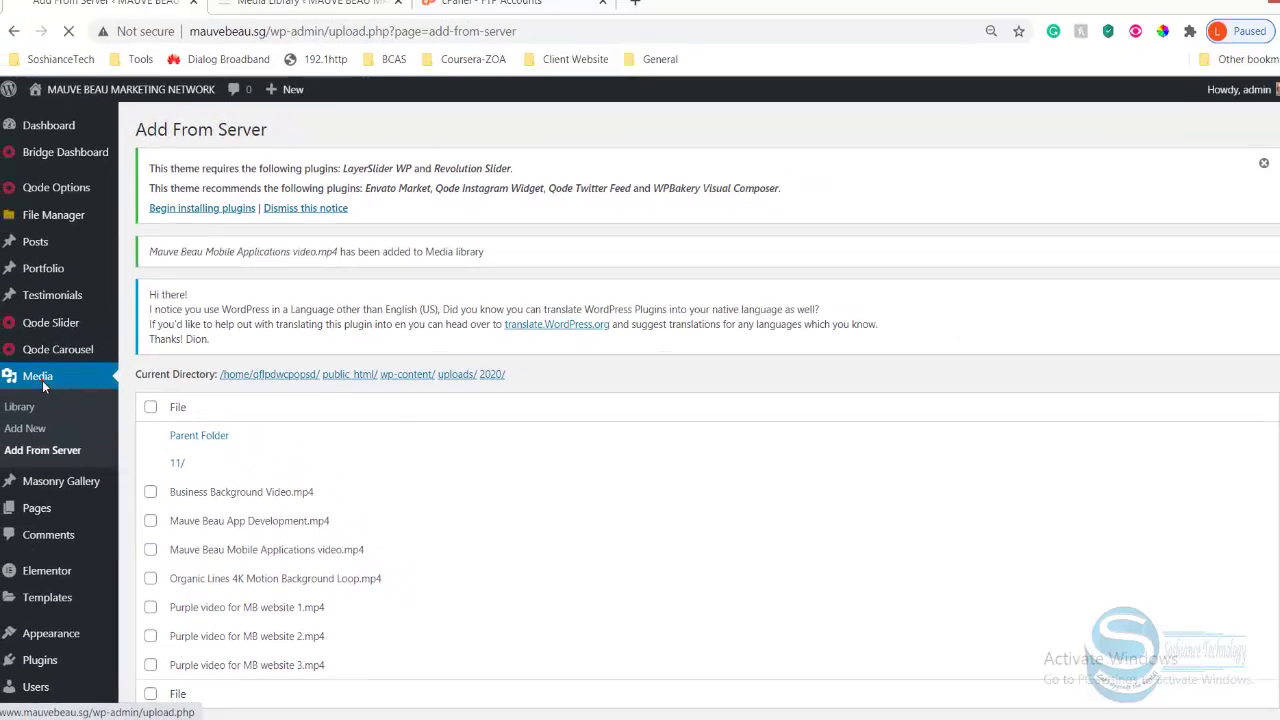
Go to Media > Library to view the imported video.
{"action": "left_click", "coordinate": [3, 302]}
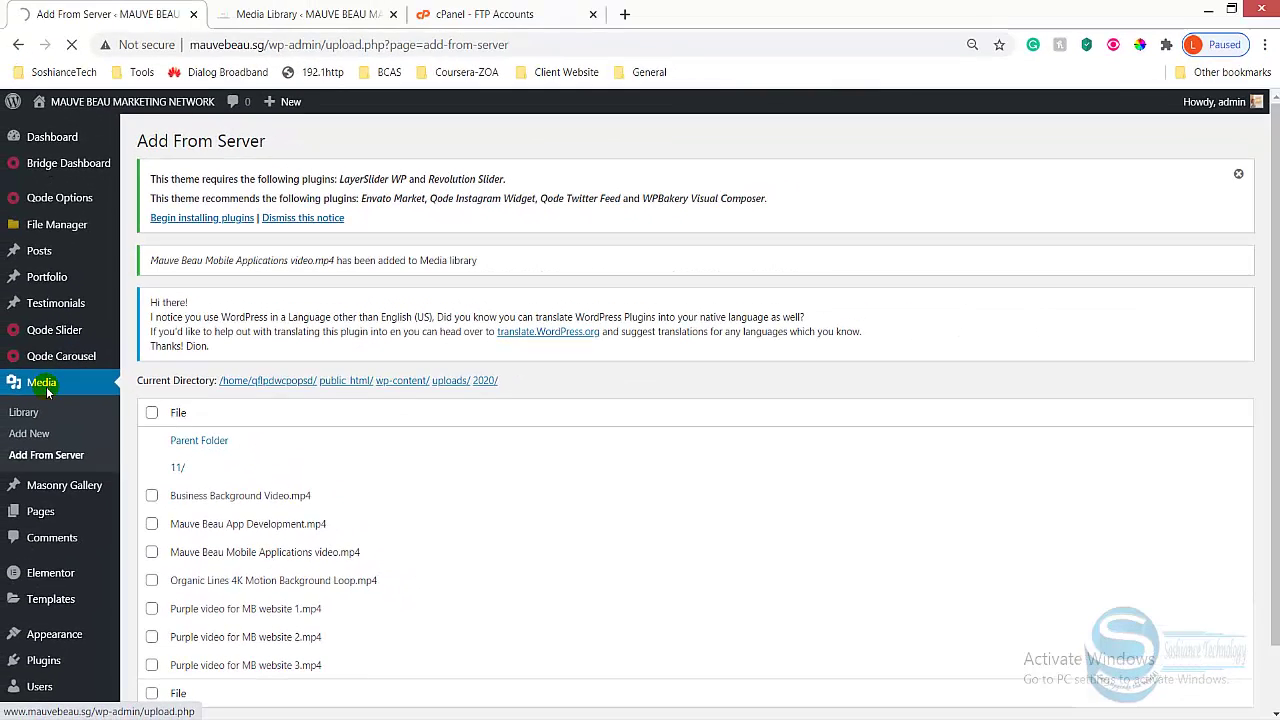
{"action": "left_click", "coordinate": [30, 413]}
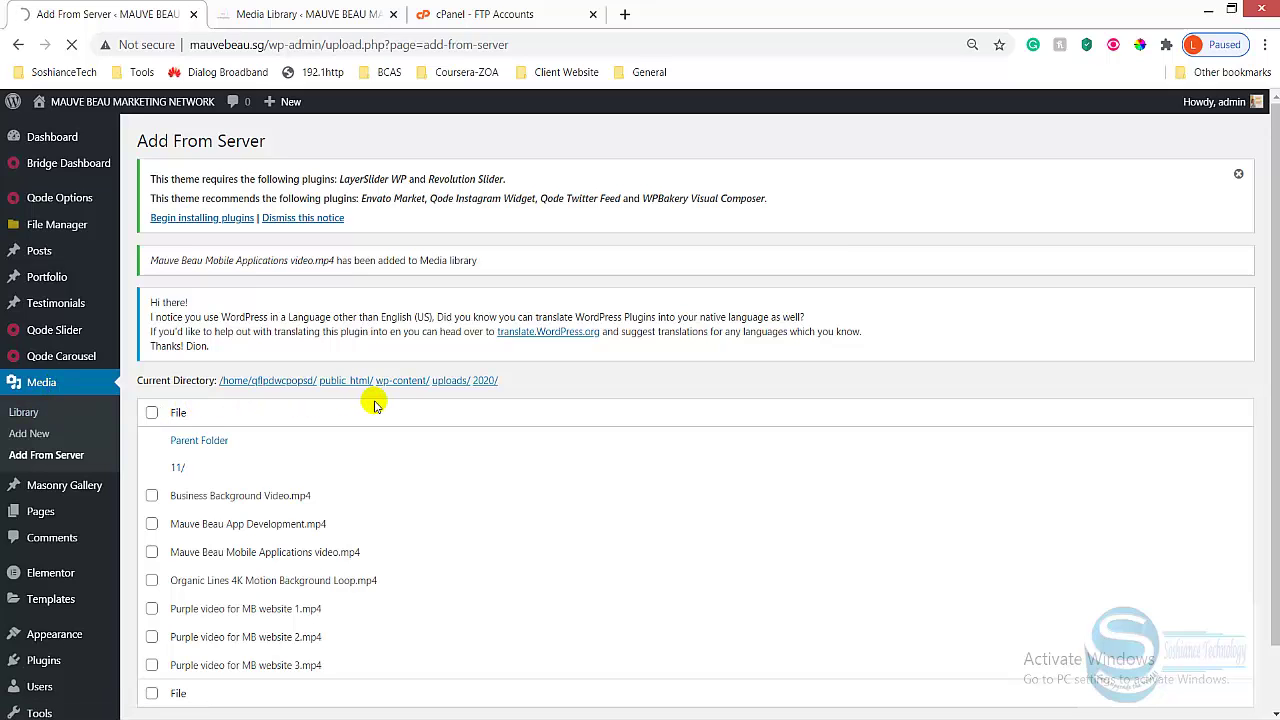